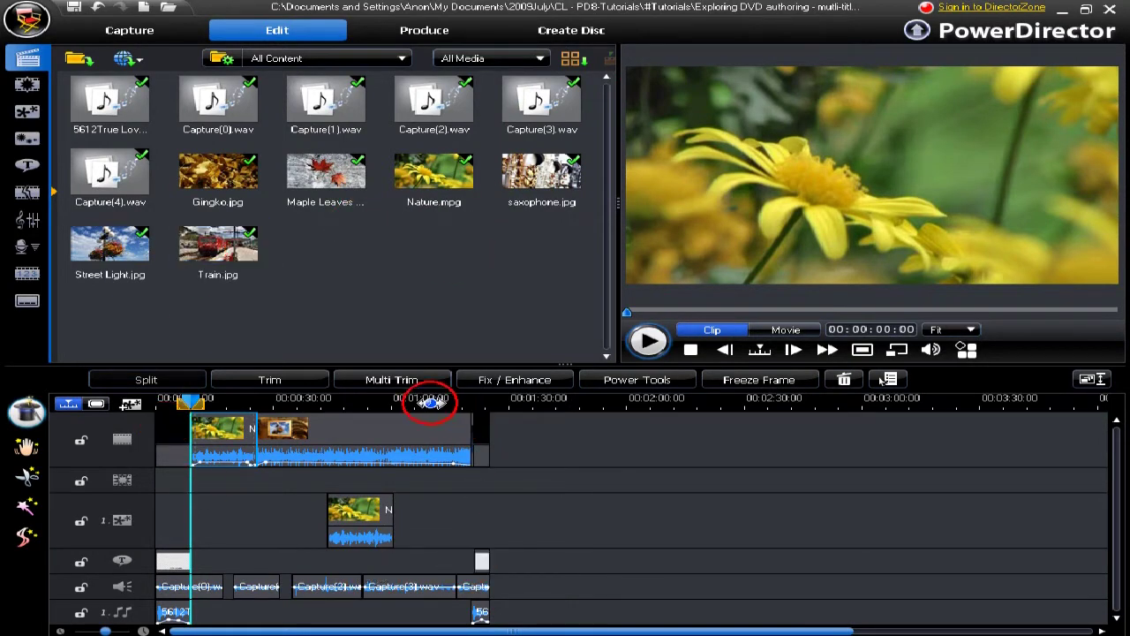
- Review the movie's chapter list in the Chapter Room, then switch to the Create Disc workspace
{"action": "left_click", "coordinate": [30, 277]}
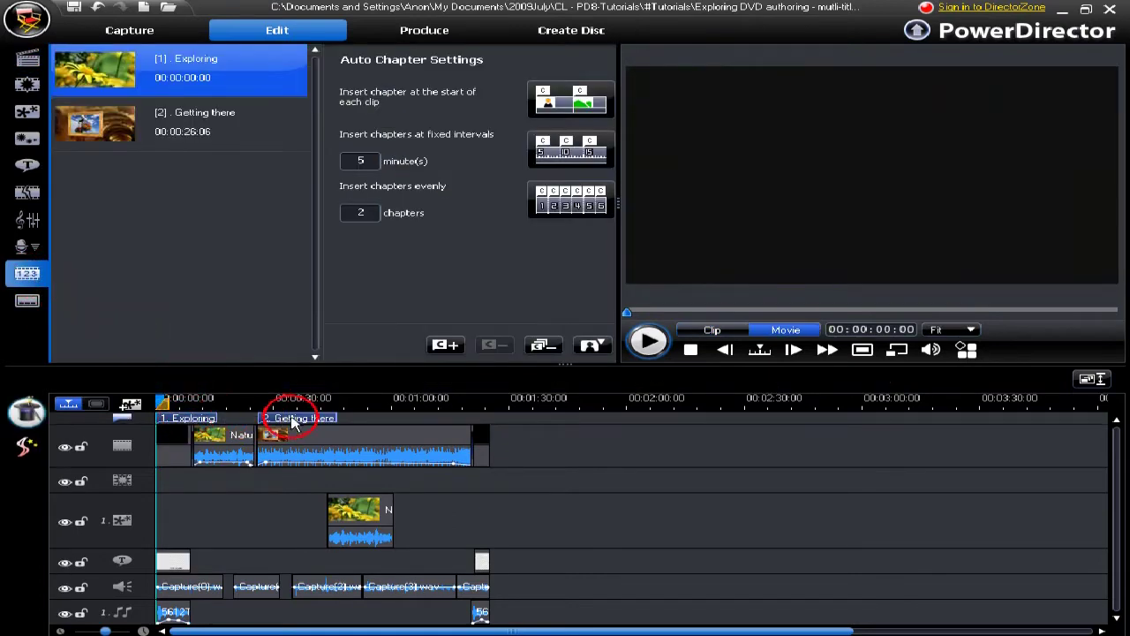
{"action": "left_click", "coordinate": [589, 349]}
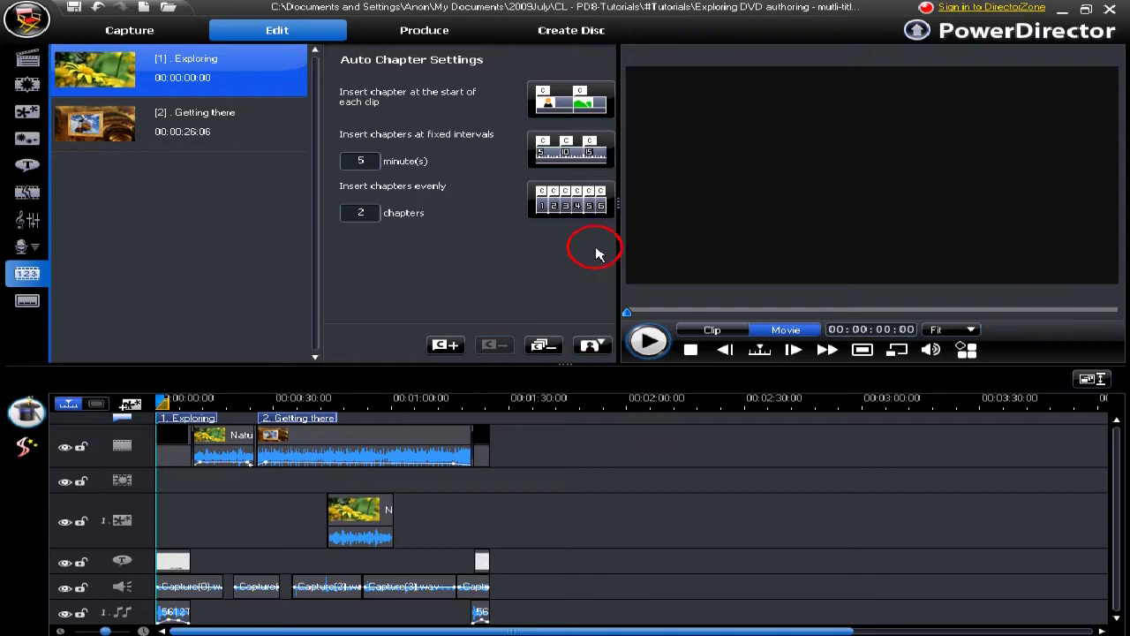
{"action": "left_click", "coordinate": [574, 31]}
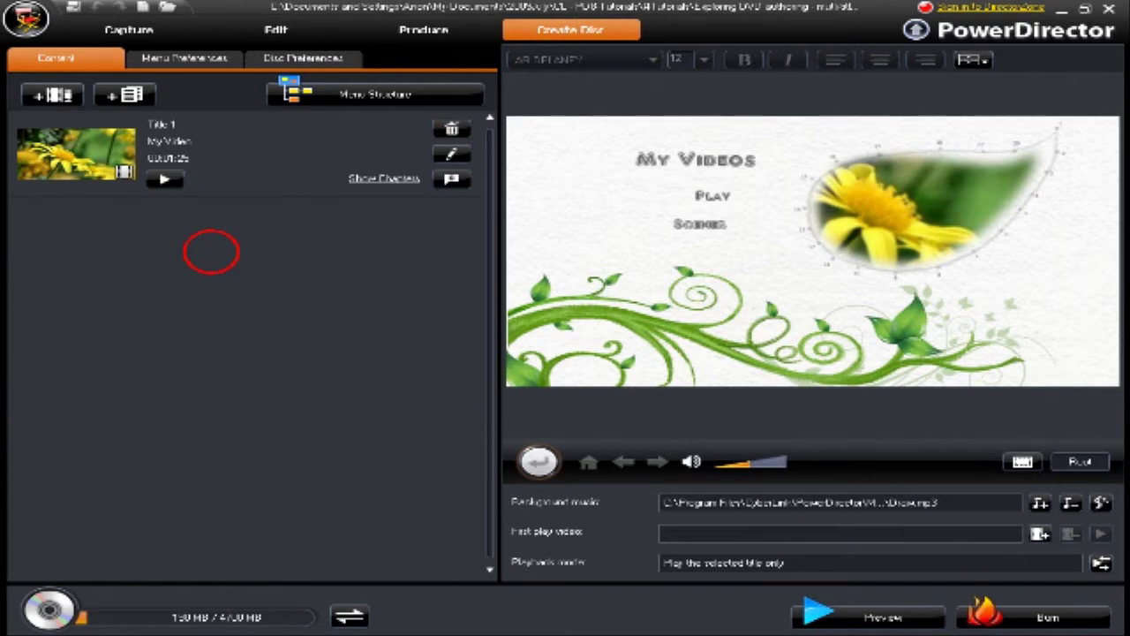
- Rename Title 1 from 'My Video' to 'Nature Today'
{"action": "double_click", "coordinate": [183, 142]}
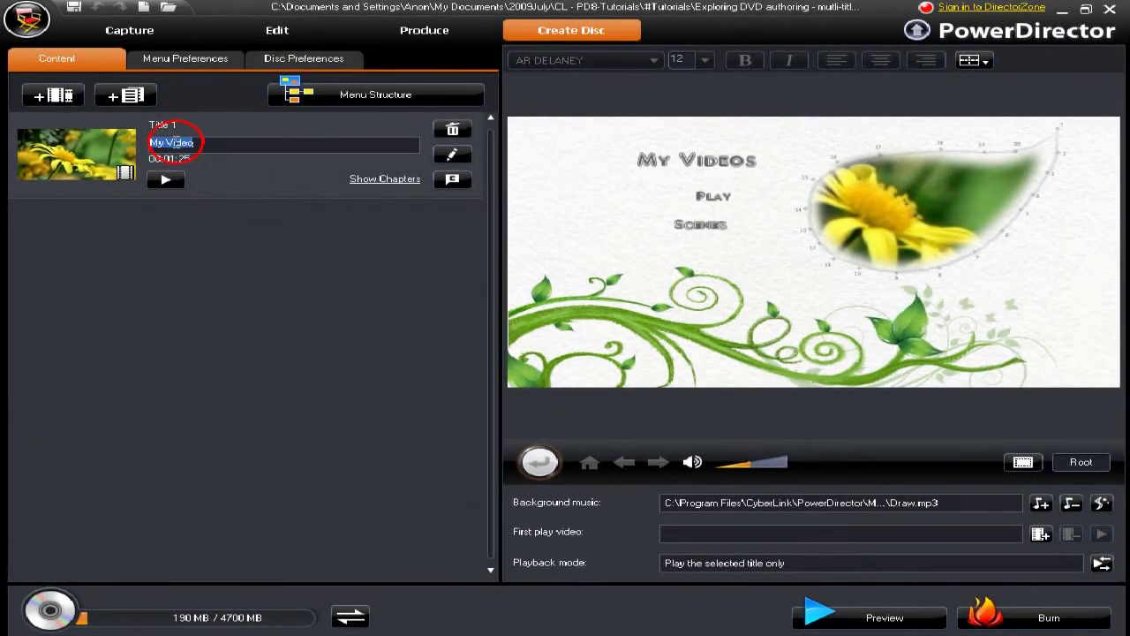
{"action": "type", "text": "Nature Today"}
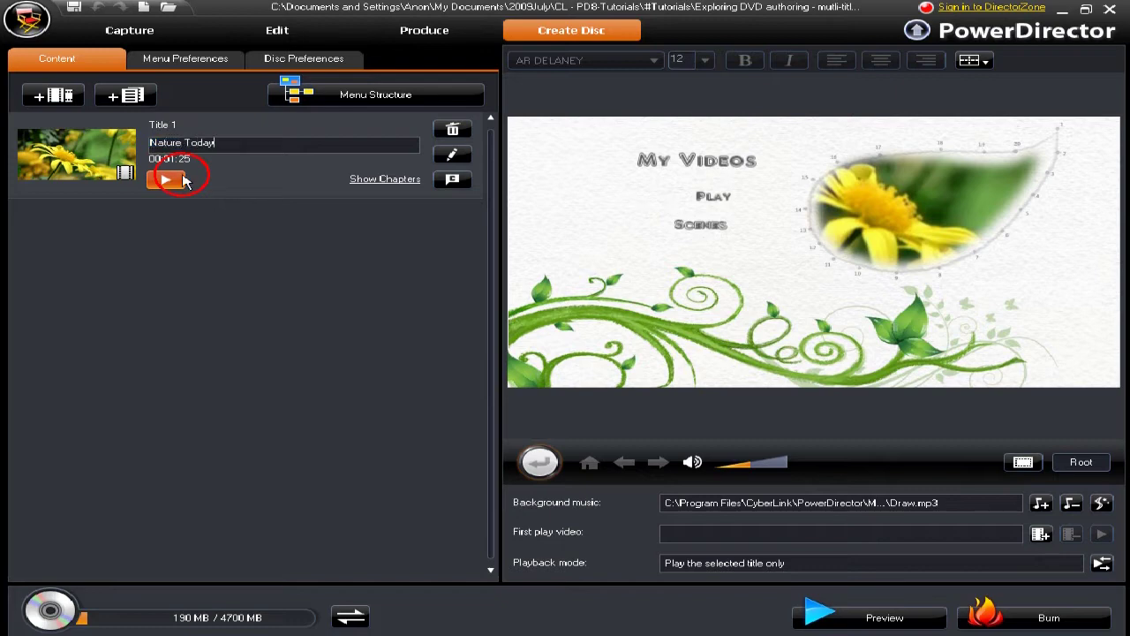
{"action": "left_click", "coordinate": [271, 238]}
{"action": "left_click", "coordinate": [729, 158]}
- Replace the 'My Videos' menu heading with 'Up to something', then begin adding another video
{"action": "left_click", "coordinate": [712, 155]}
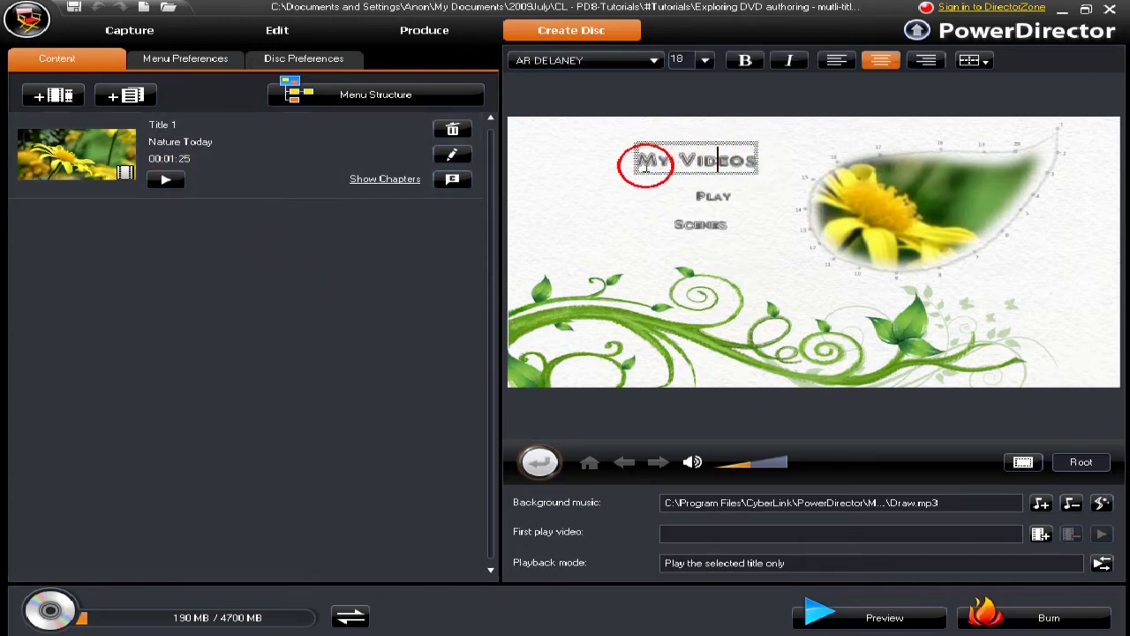
{"action": "left_click_drag", "start_coordinate": [638, 160], "coordinate": [749, 160]}
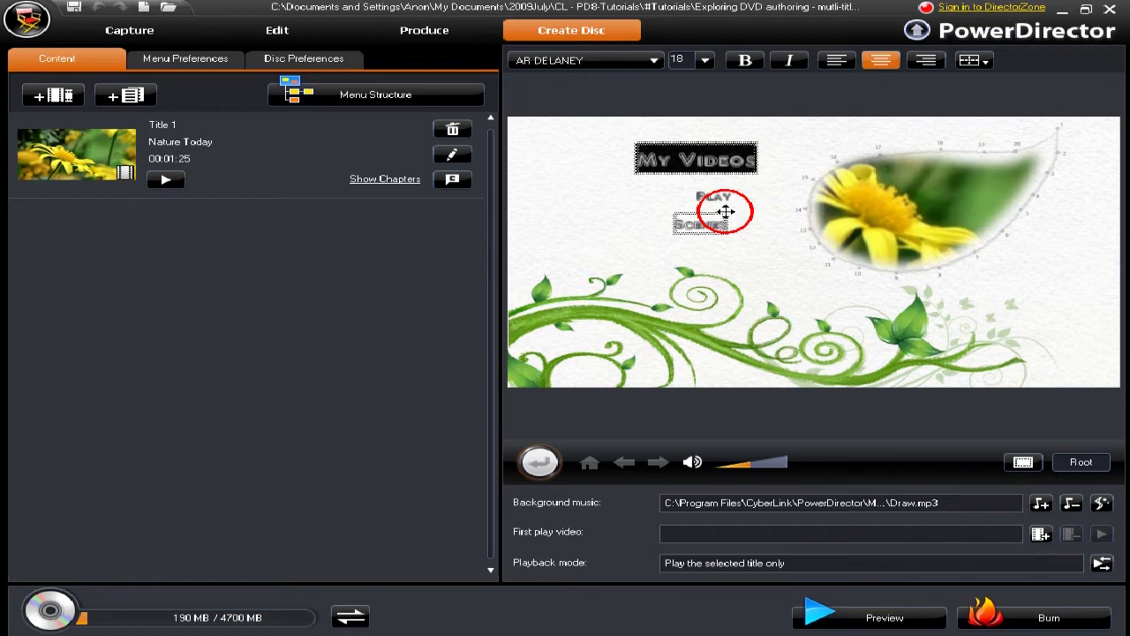
{"action": "type", "text": "Up to something"}
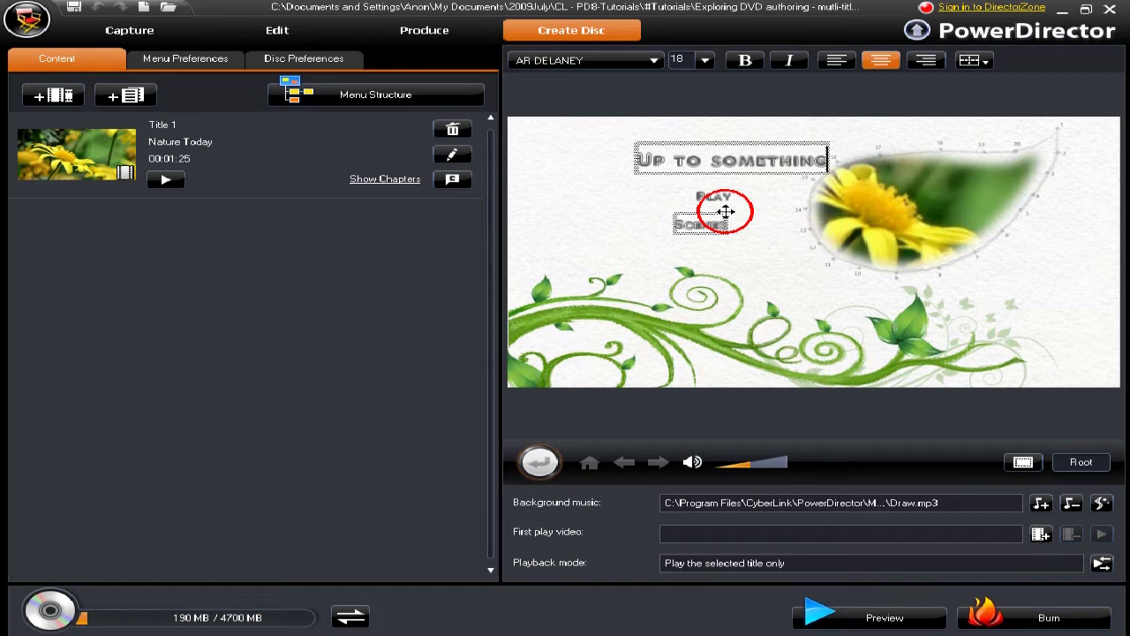
{"action": "left_click", "coordinate": [290, 262]}
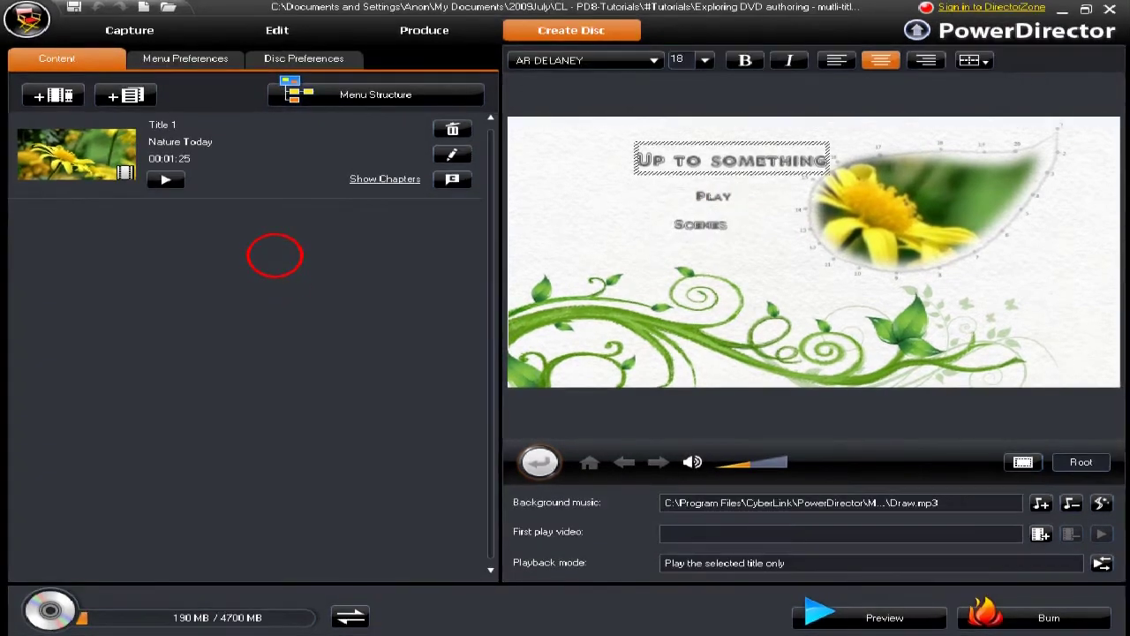
{"action": "left_click", "coordinate": [57, 99]}
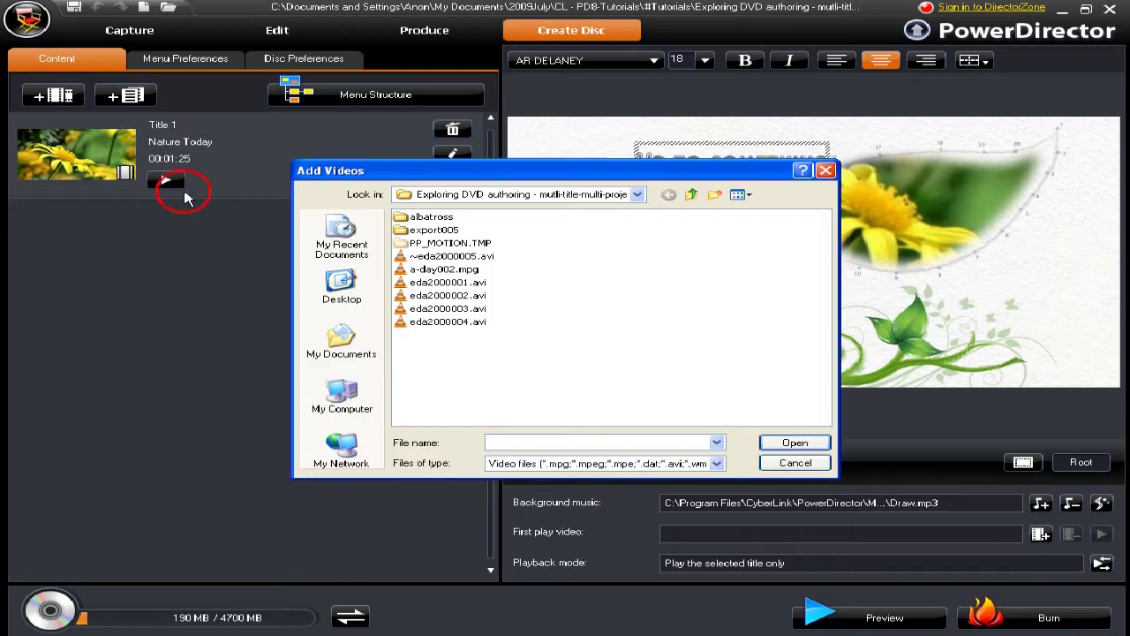
- Add a-day002.mpg as Title 2 and import the start024.pds project as Title 3
{"action": "left_click", "coordinate": [448, 269]}
{"action": "left_click", "coordinate": [794, 442]}
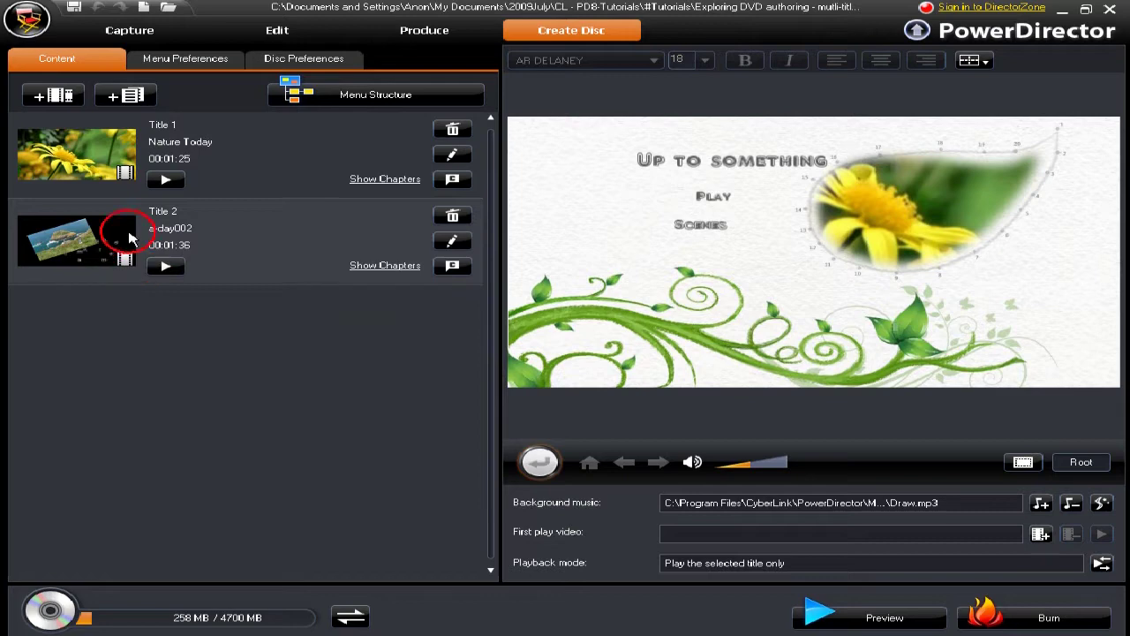
{"action": "left_click", "coordinate": [124, 95]}
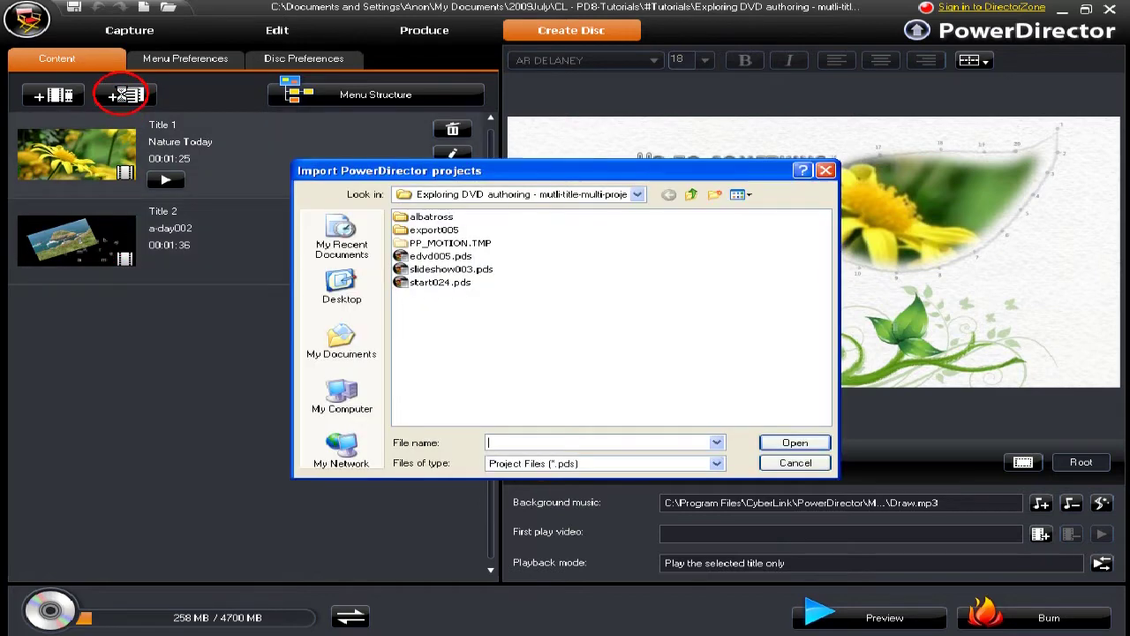
{"action": "left_click", "coordinate": [437, 282]}
{"action": "left_click", "coordinate": [808, 445]}
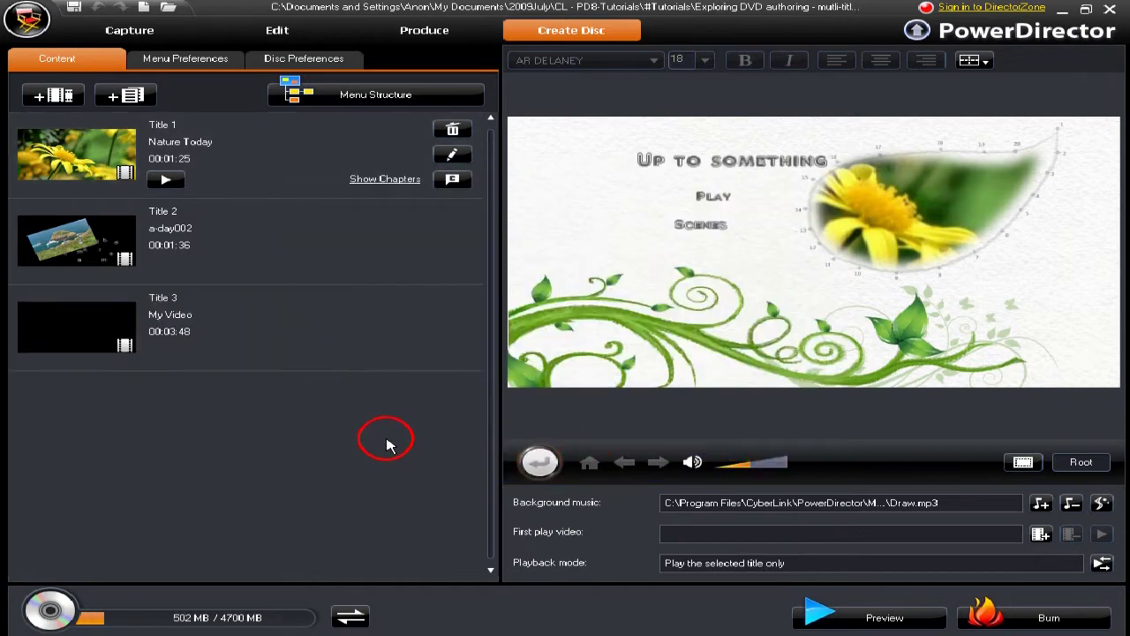
{"action": "mouse_move", "coordinate": [82, 328]}
{"action": "mouse_move", "coordinate": [108, 250]}
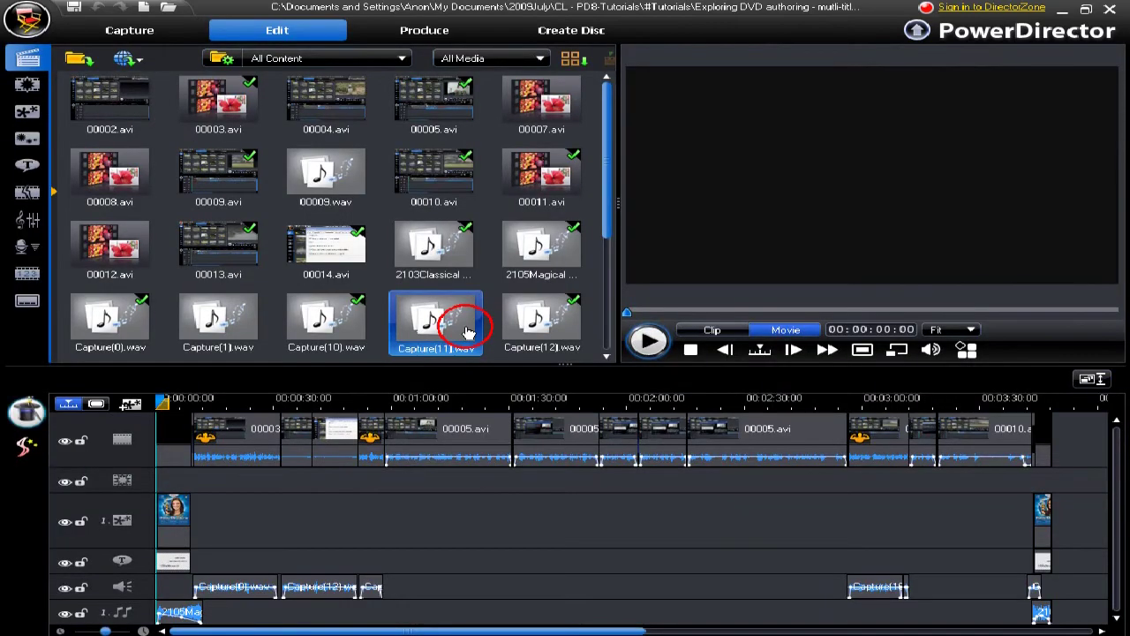
- Rename the imported project's Chapter 1 to 'For starters'
{"action": "left_click", "coordinate": [424, 398]}
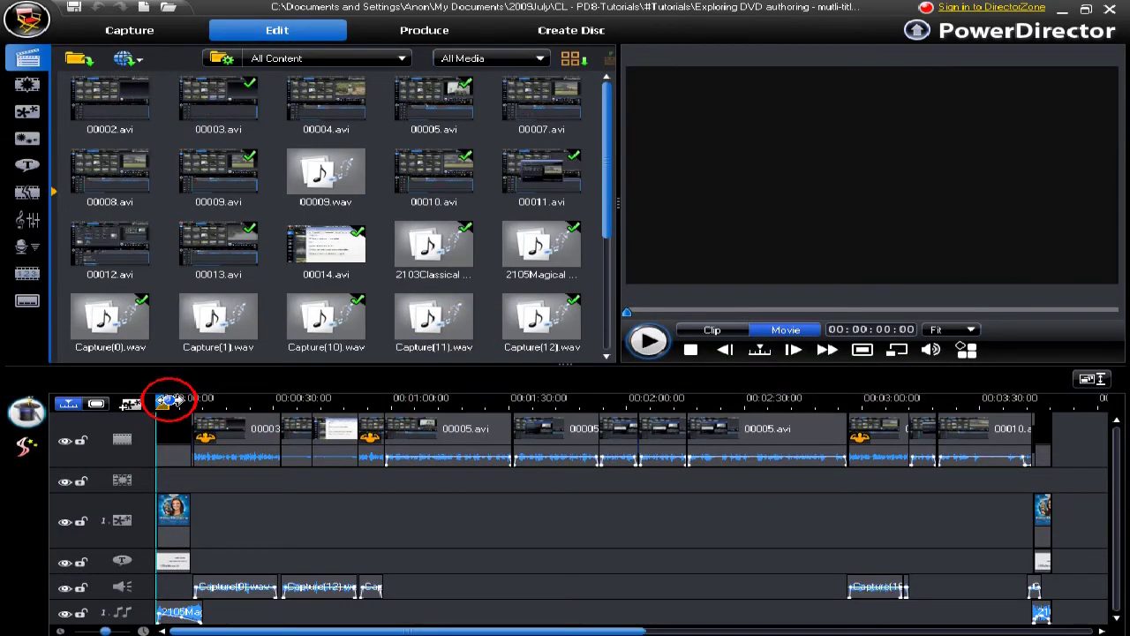
{"action": "left_click", "coordinate": [28, 274]}
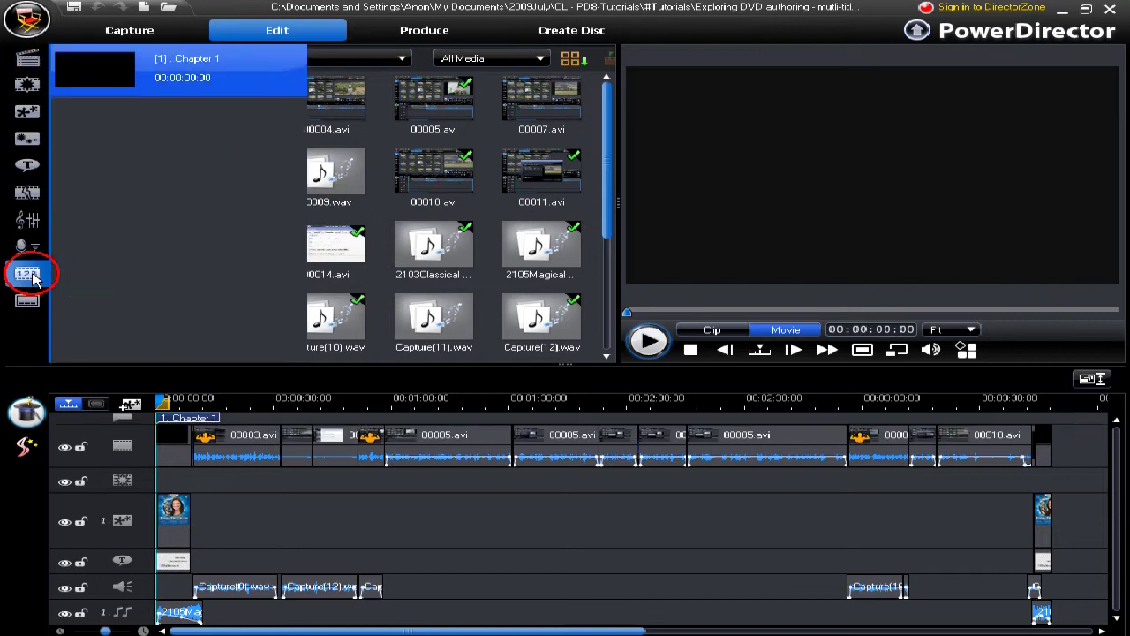
{"action": "right_click", "coordinate": [269, 85]}
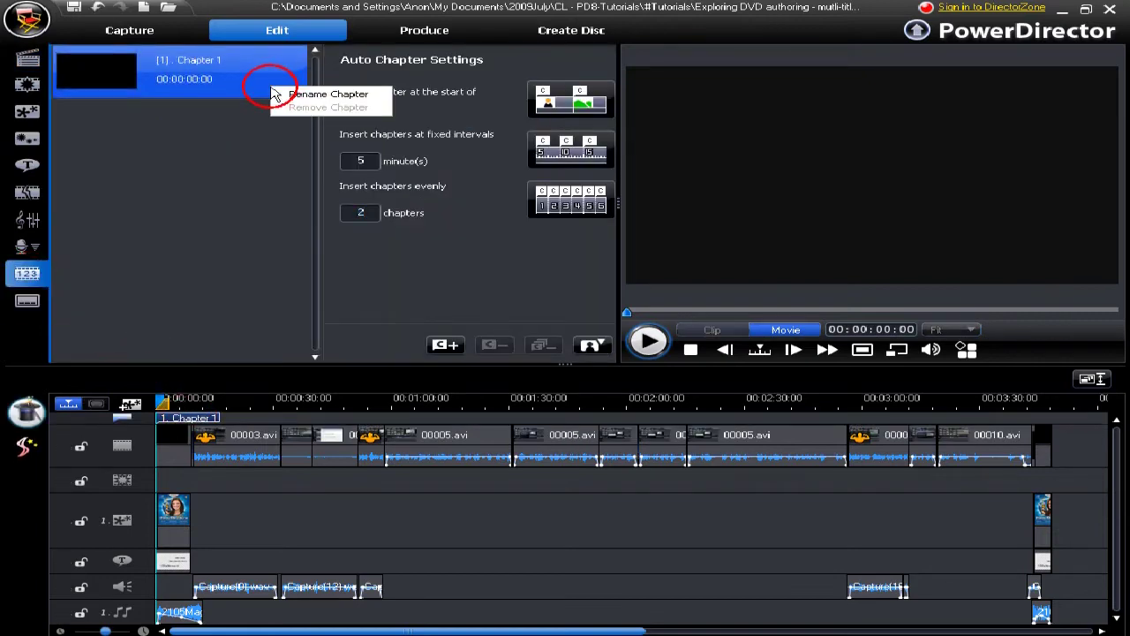
{"action": "left_click", "coordinate": [303, 98]}
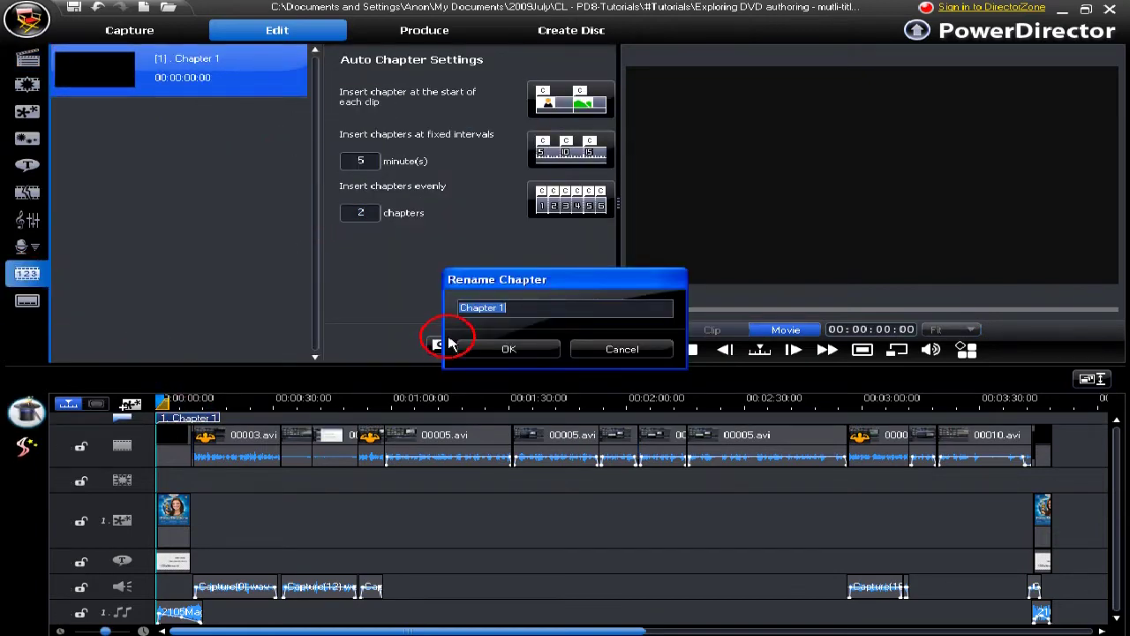
{"action": "type", "text": "For starters"}
{"action": "left_click", "coordinate": [508, 349]}
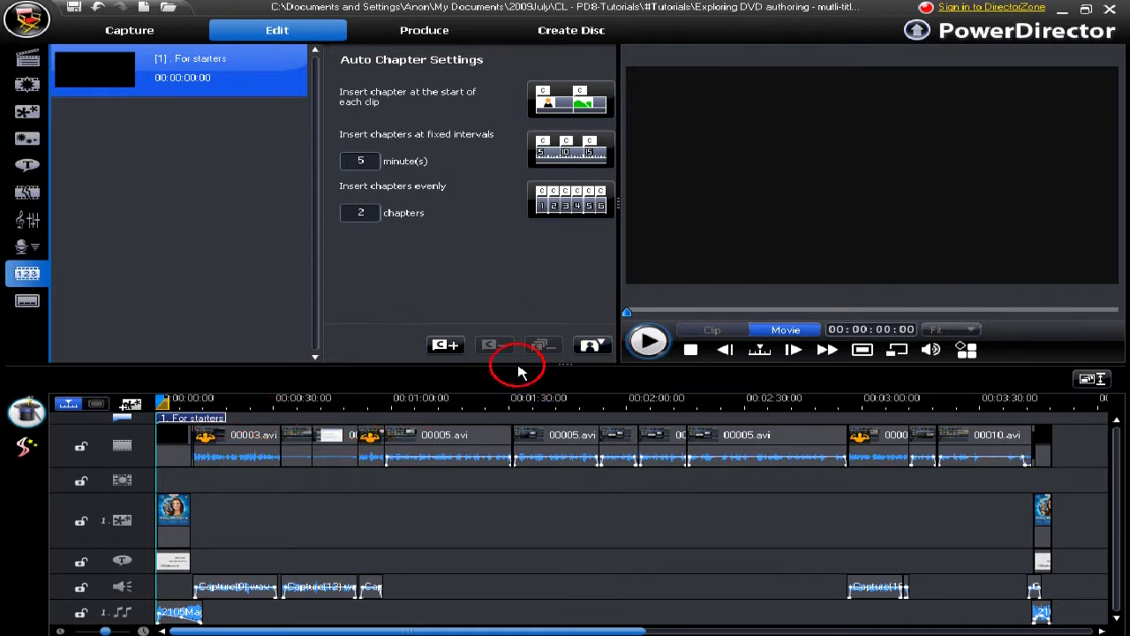
- Set the chapter thumbnail from the frame at about 1:39 and return to Create Disc
{"action": "left_click_drag", "start_coordinate": [164, 402], "coordinate": [558, 411]}
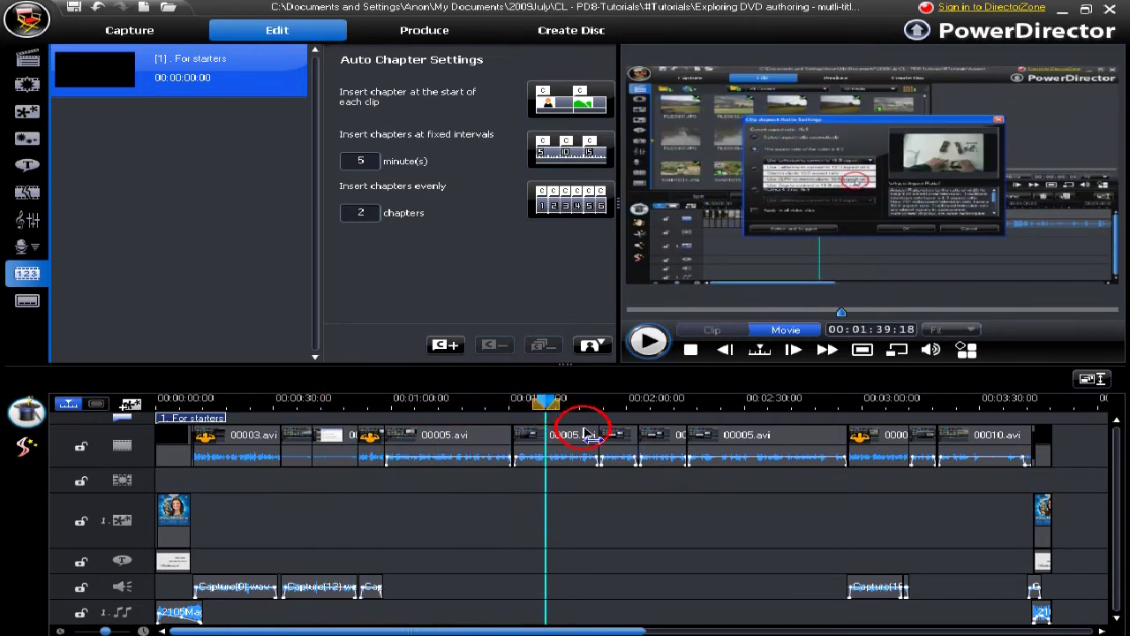
{"action": "left_click", "coordinate": [598, 347]}
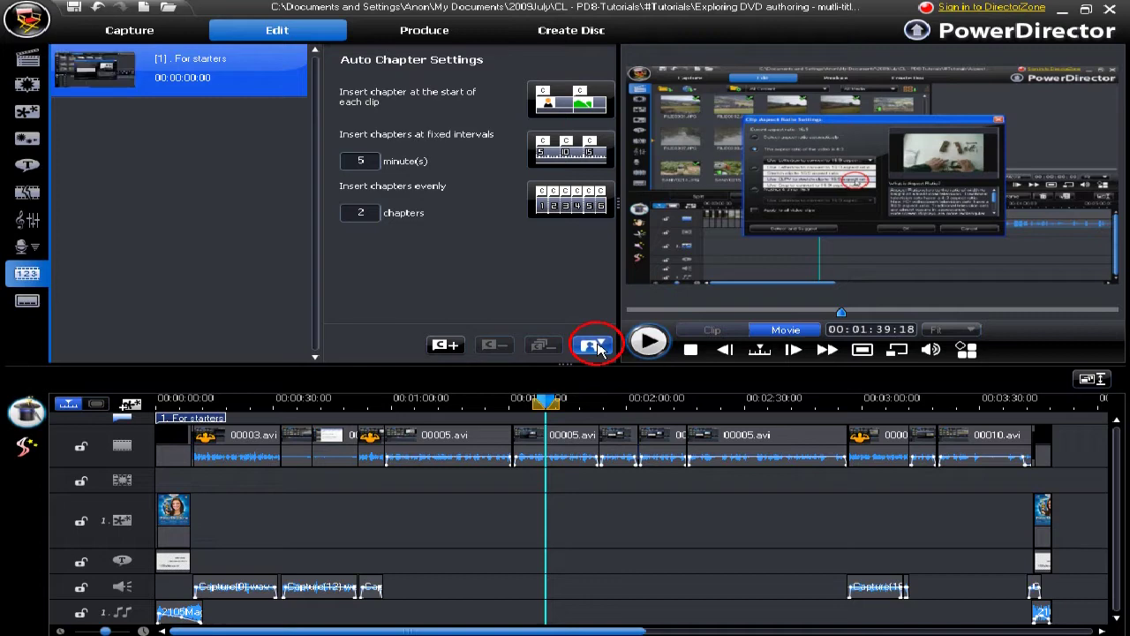
{"action": "left_click", "coordinate": [566, 33]}
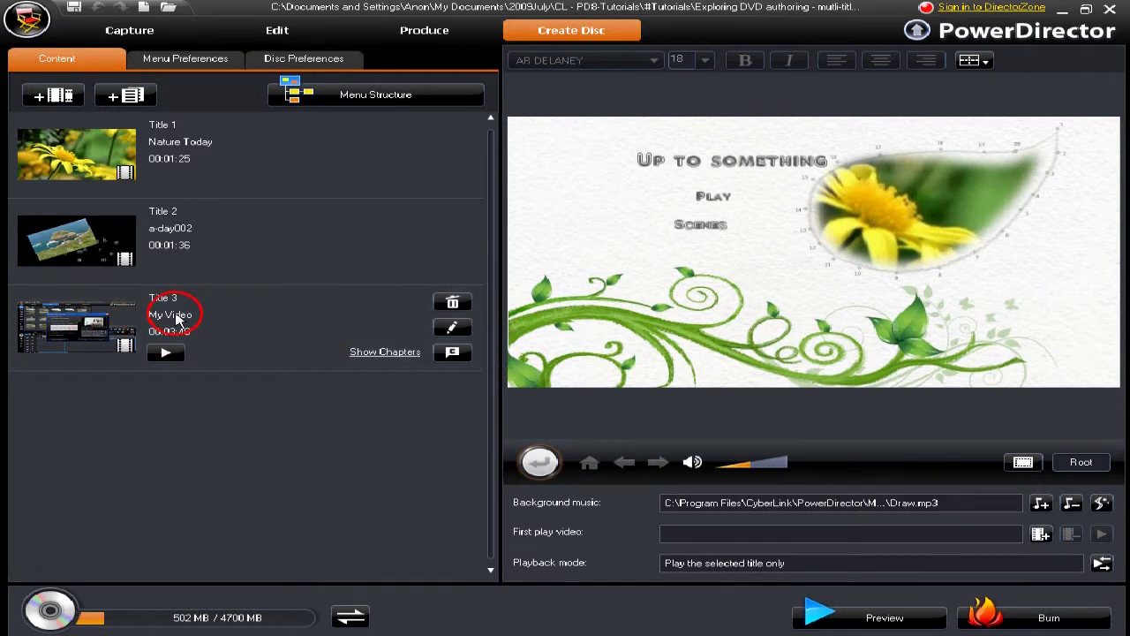
- Rename Title 3 to 'Tutorial 024'
{"action": "double_click", "coordinate": [175, 316]}
{"action": "type", "text": "Tutorial 024"}
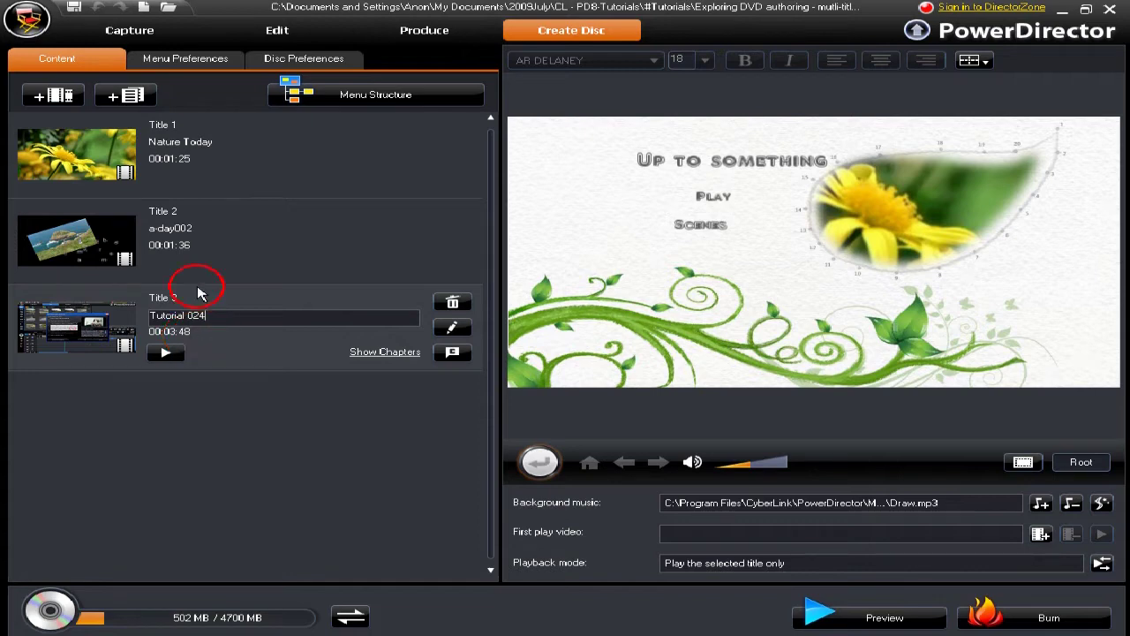
{"action": "left_click", "coordinate": [196, 215]}
- Rename Title 2 to 'Day Trip' and play its preview
{"action": "left_click", "coordinate": [183, 228]}
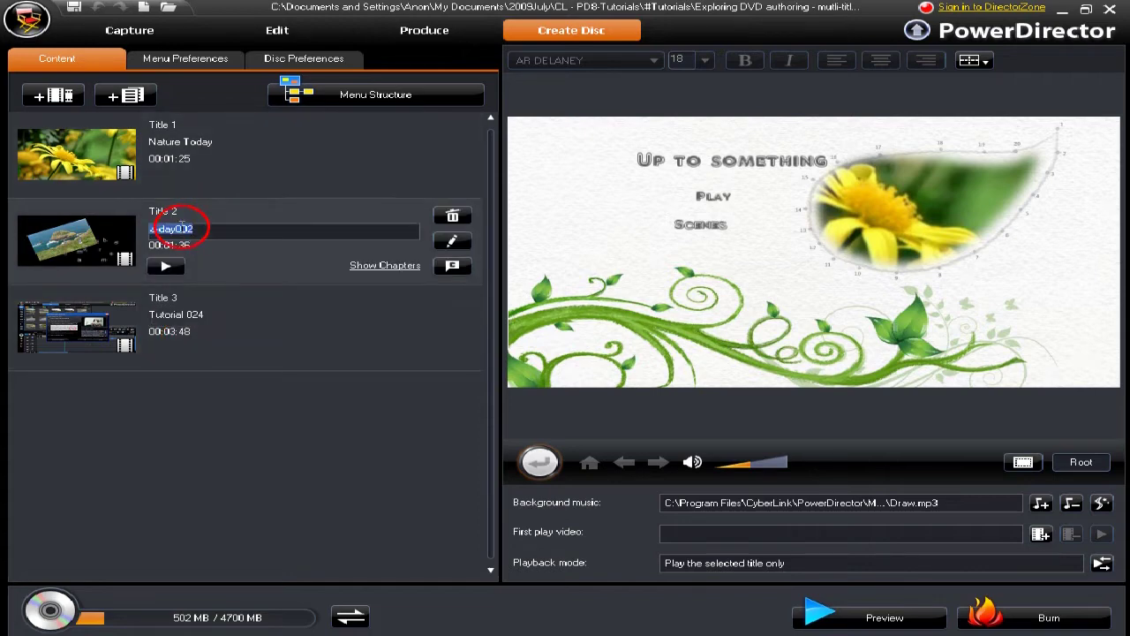
{"action": "type", "text": "Day Trip"}
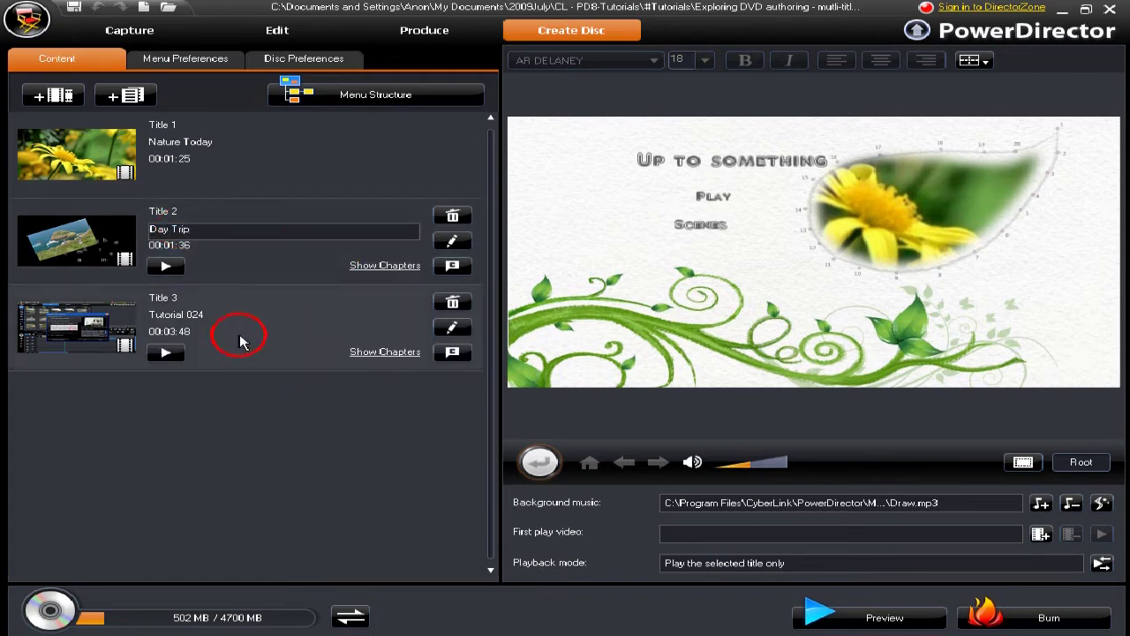
{"action": "left_click", "coordinate": [185, 388]}
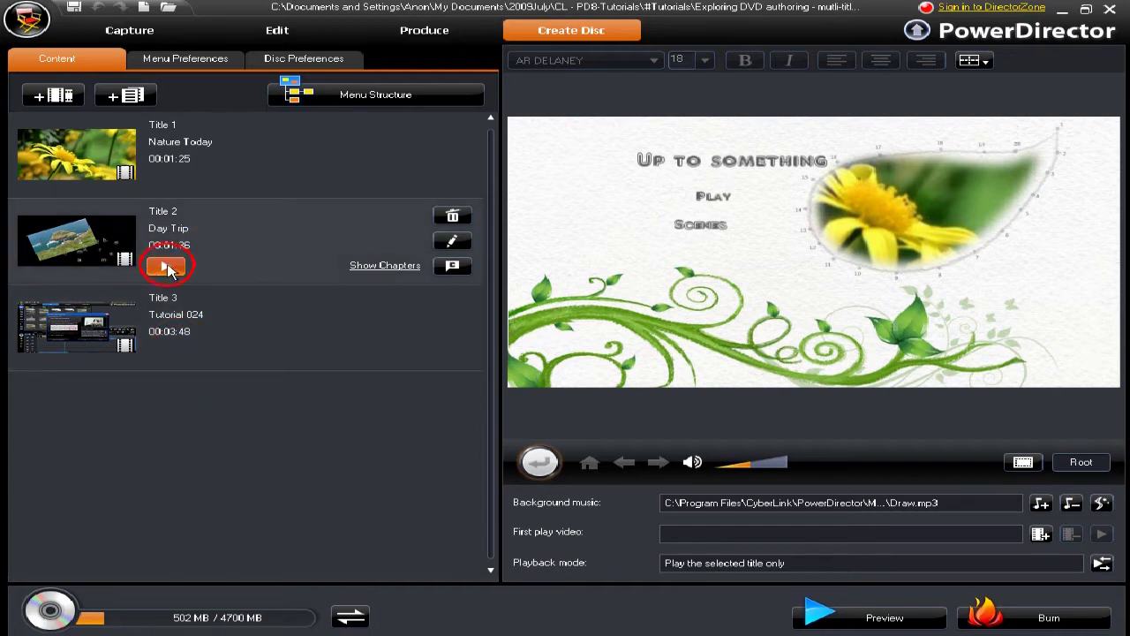
{"action": "left_click", "coordinate": [170, 269]}
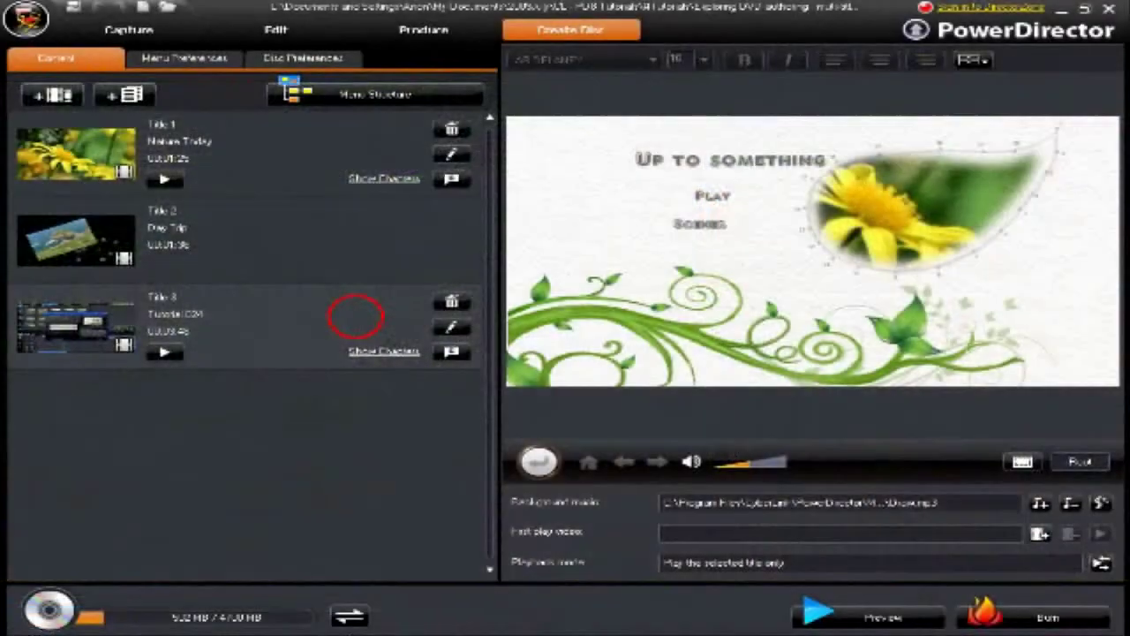
- Expand and collapse Title 1's chapters to confirm Exploring and Getting there
{"action": "left_click", "coordinate": [380, 179]}
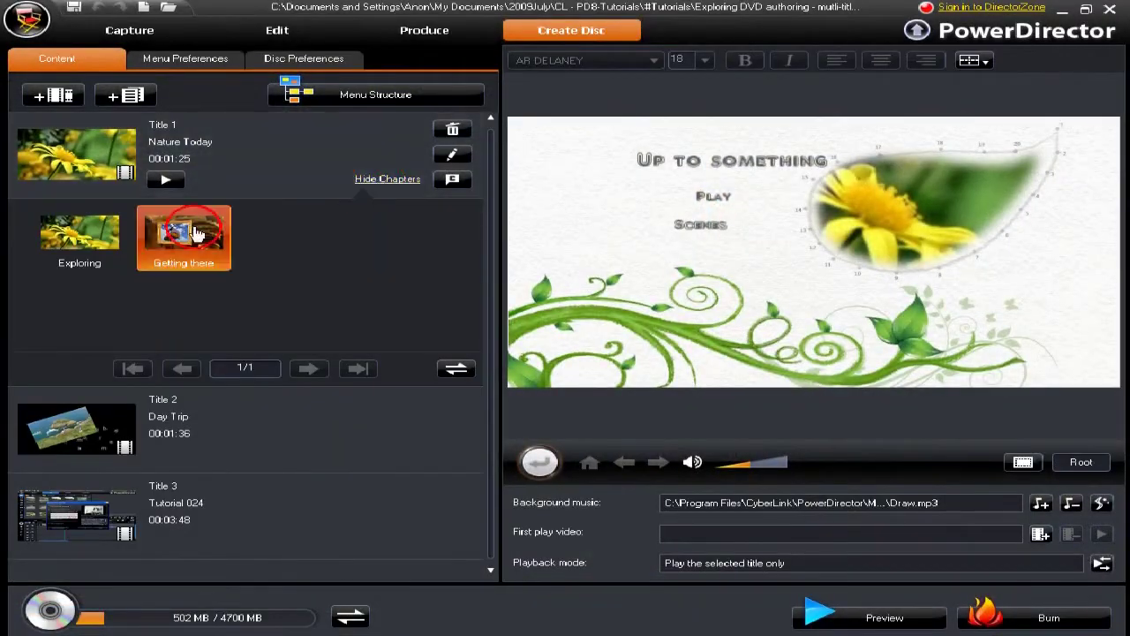
{"action": "left_click", "coordinate": [381, 179]}
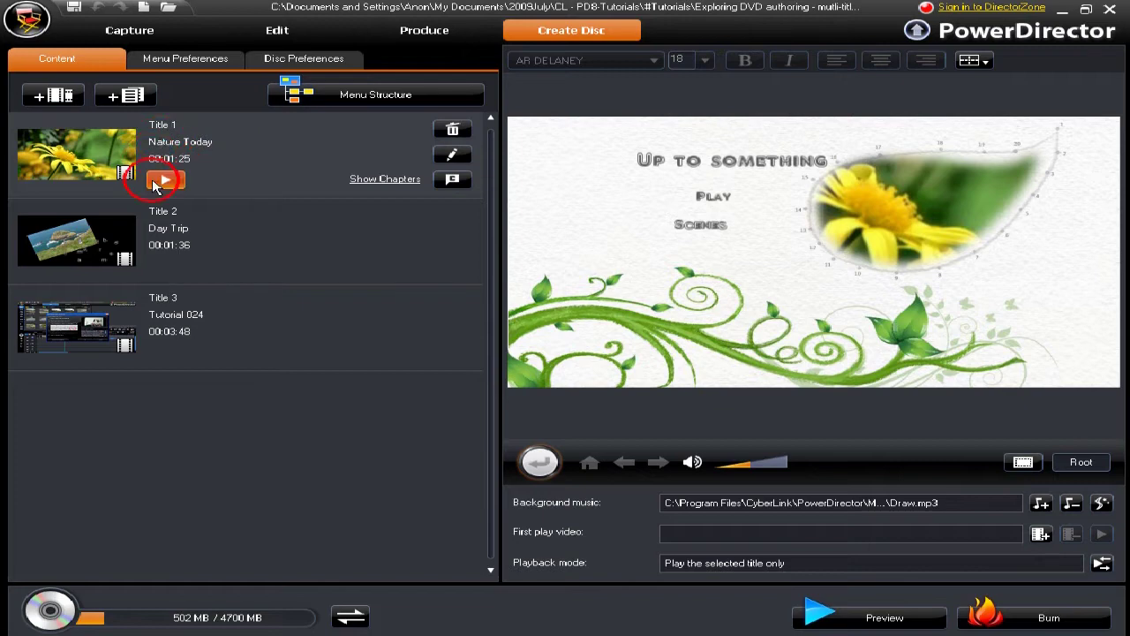
{"action": "left_click", "coordinate": [452, 181]}
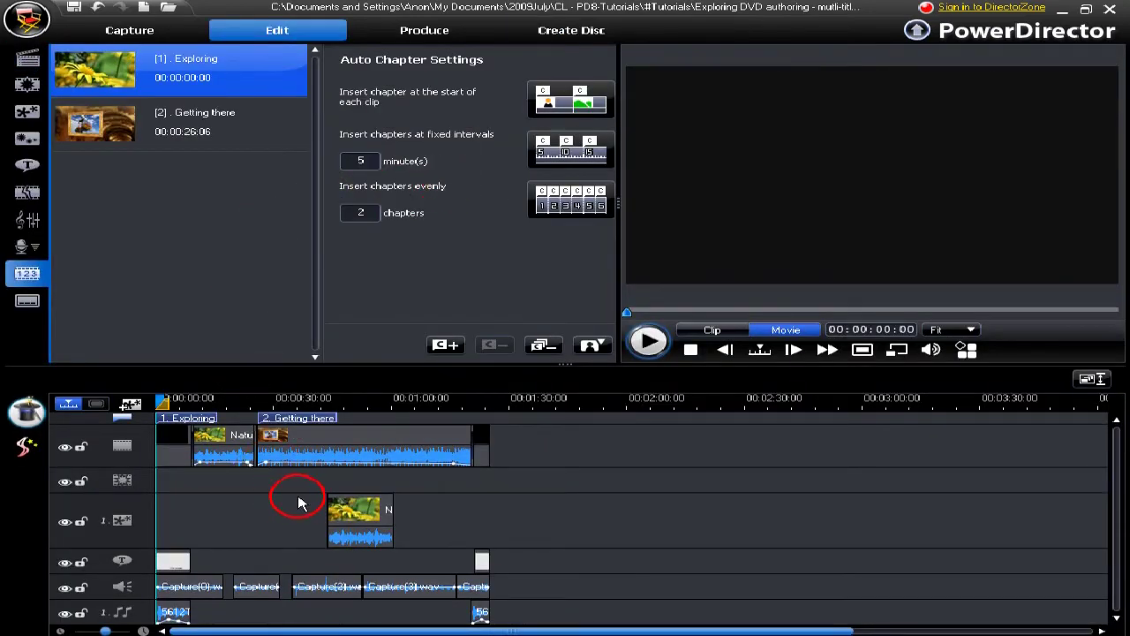
{"action": "left_click", "coordinate": [566, 39]}
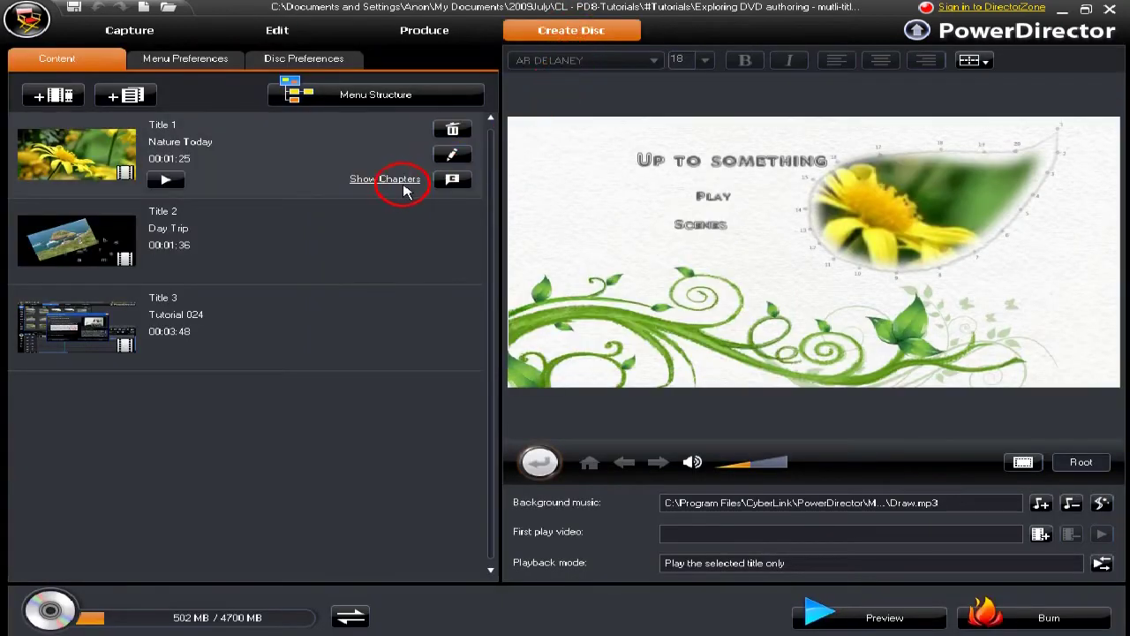
{"action": "left_click", "coordinate": [389, 179]}
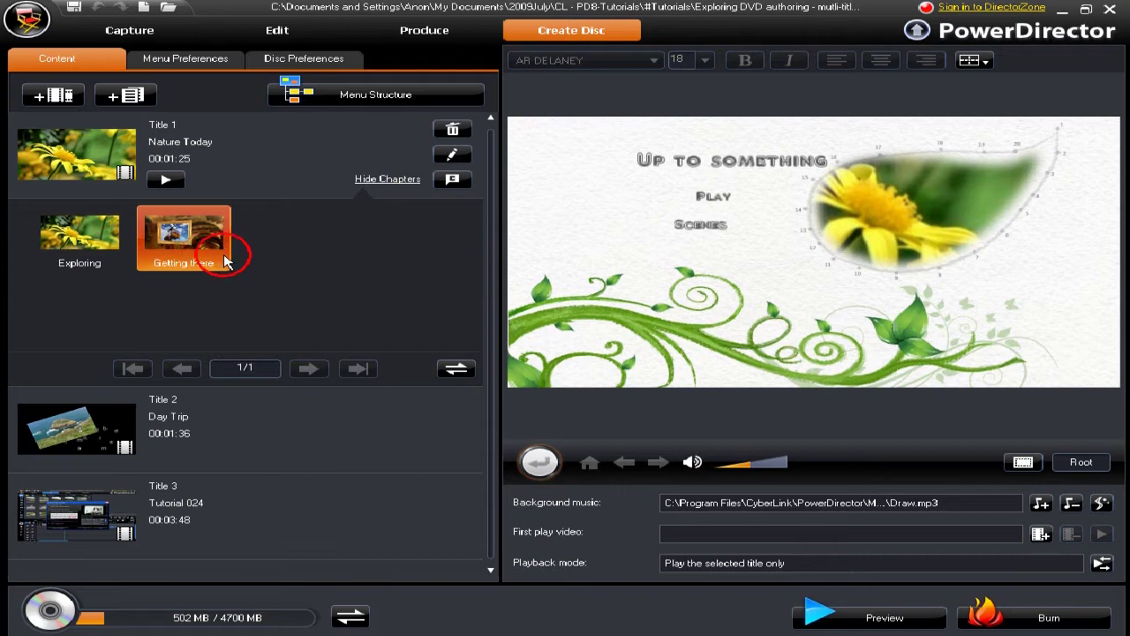
{"action": "left_click", "coordinate": [389, 179]}
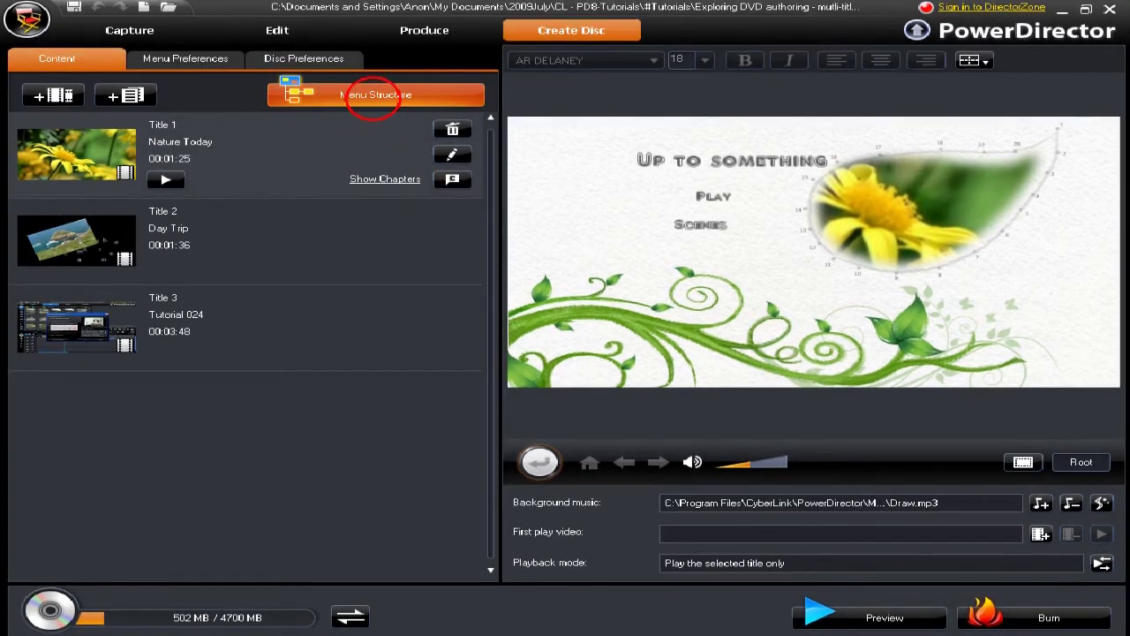
- In Menu Structure, rename the root 'My Videos' menu title to 'Struggling'
{"action": "left_click", "coordinate": [377, 97]}
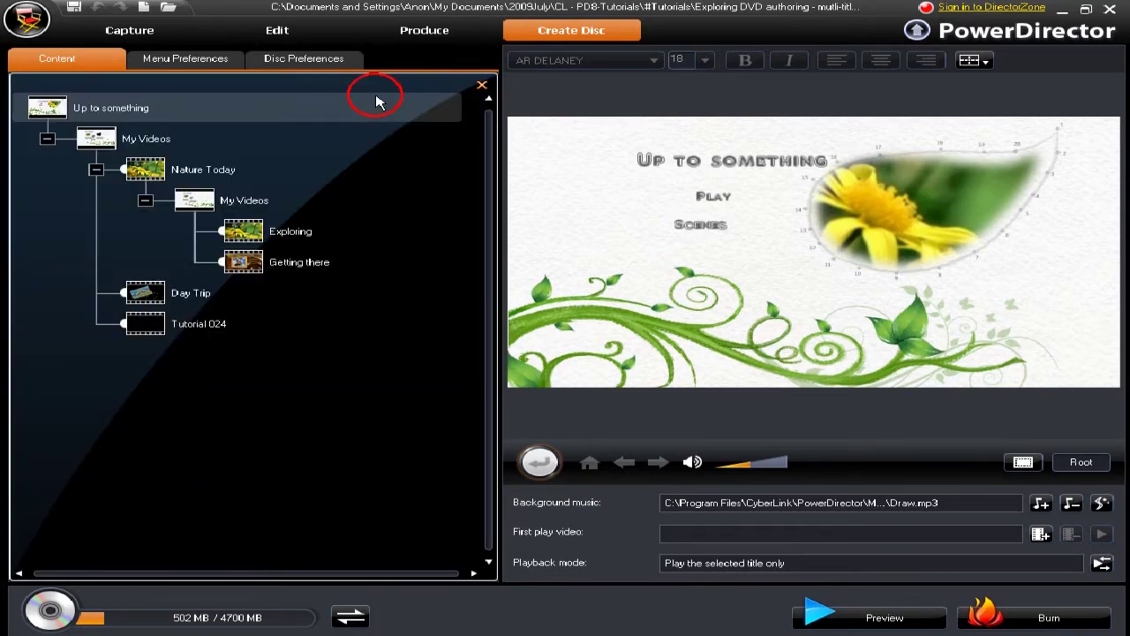
{"action": "key", "text": "Down"}
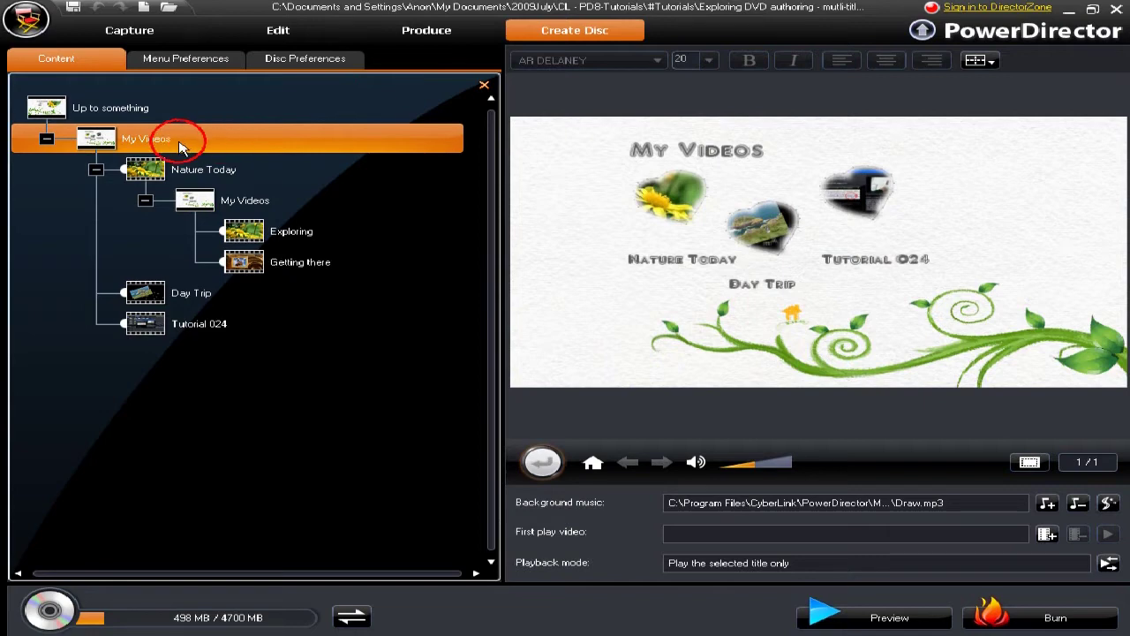
{"action": "left_click", "coordinate": [636, 147]}
{"action": "left_click_drag", "start_coordinate": [636, 146], "coordinate": [766, 144]}
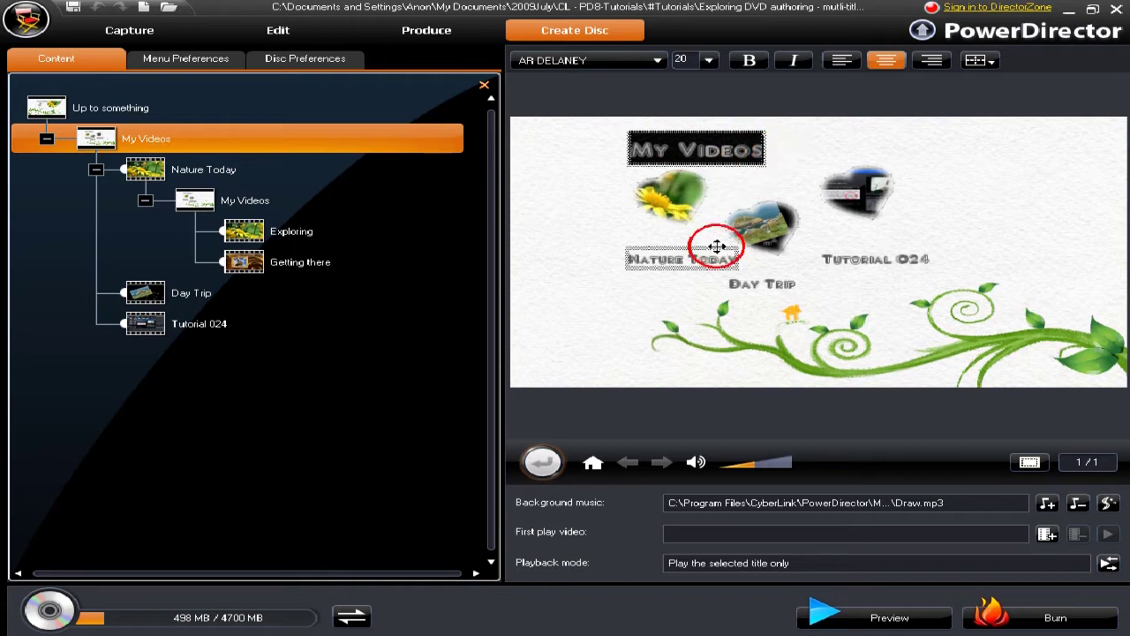
{"action": "type", "text": "Struggling"}
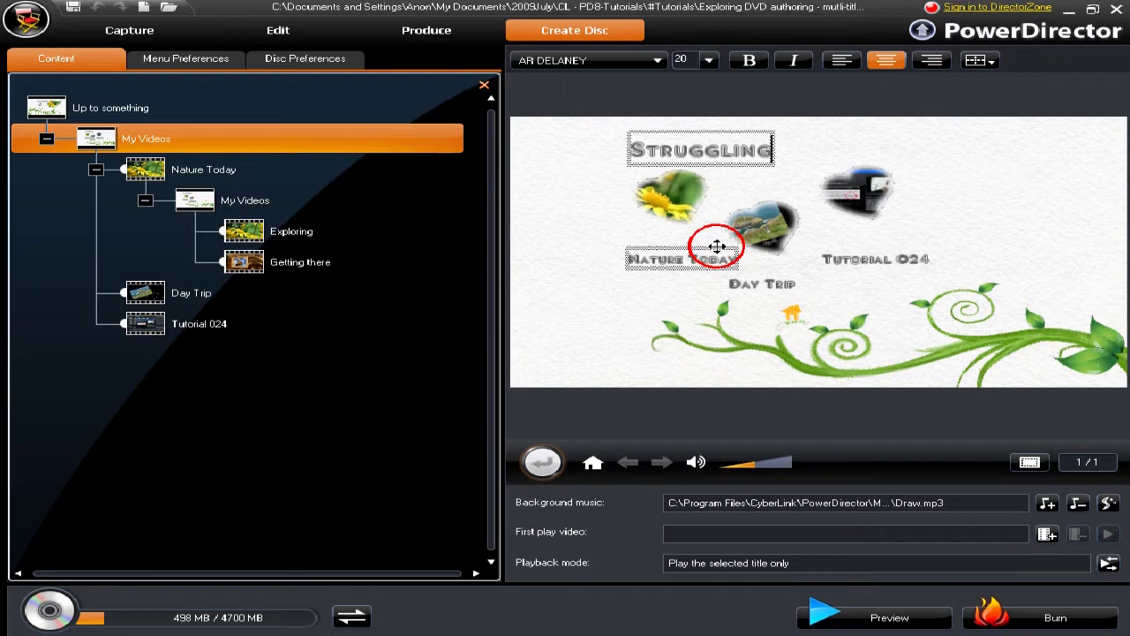
{"action": "left_click", "coordinate": [222, 202]}
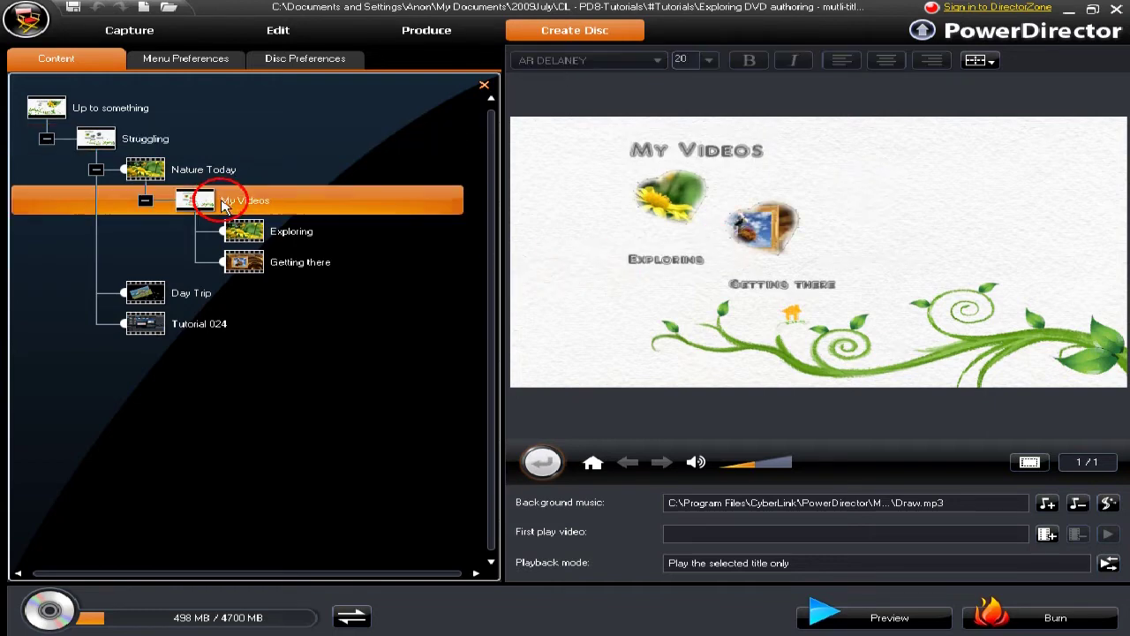
- Retitle Nature Today's chapter menu to 'Over the hill' and close Menu Structure
{"action": "left_click", "coordinate": [661, 152]}
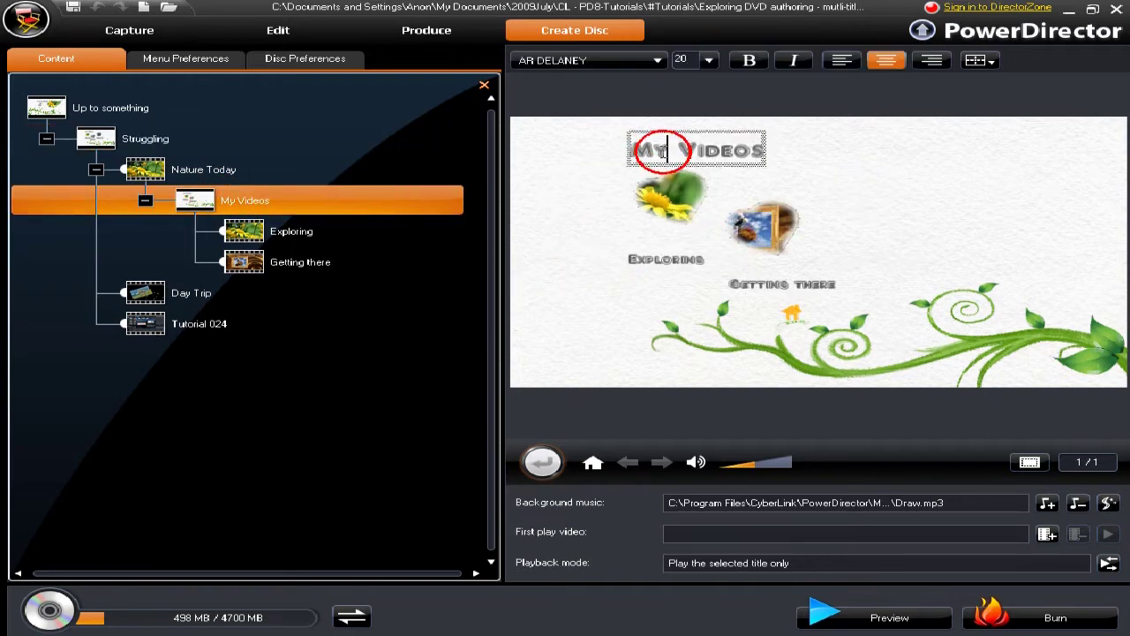
{"action": "left_click_drag", "start_coordinate": [635, 152], "coordinate": [765, 141]}
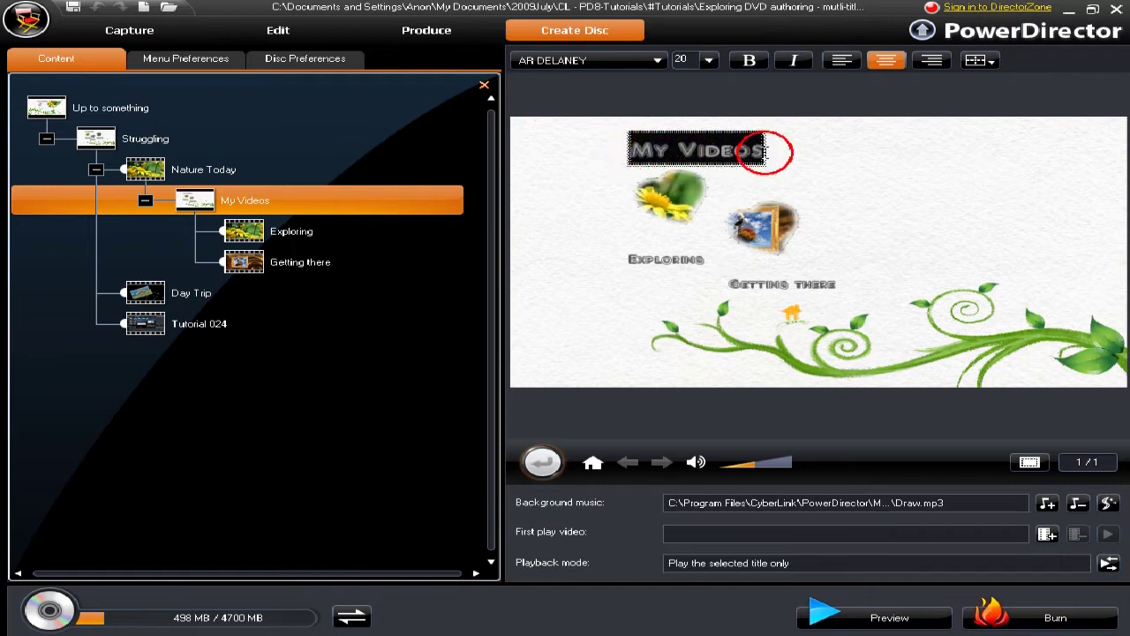
{"action": "key", "text": "Delete"}
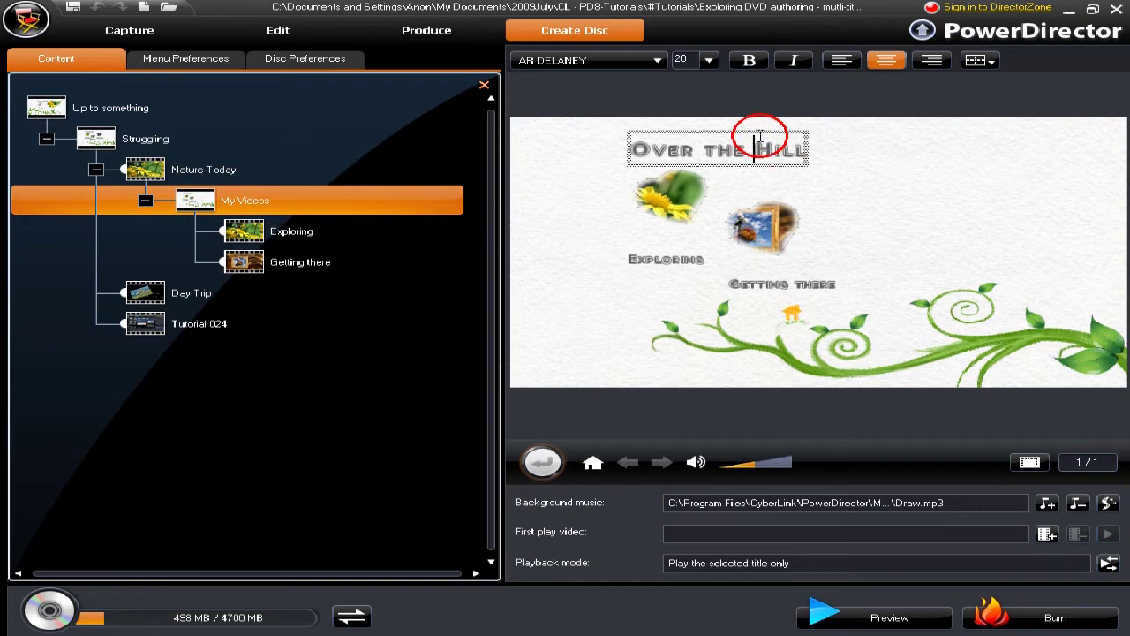
{"action": "left_click", "coordinate": [341, 300]}
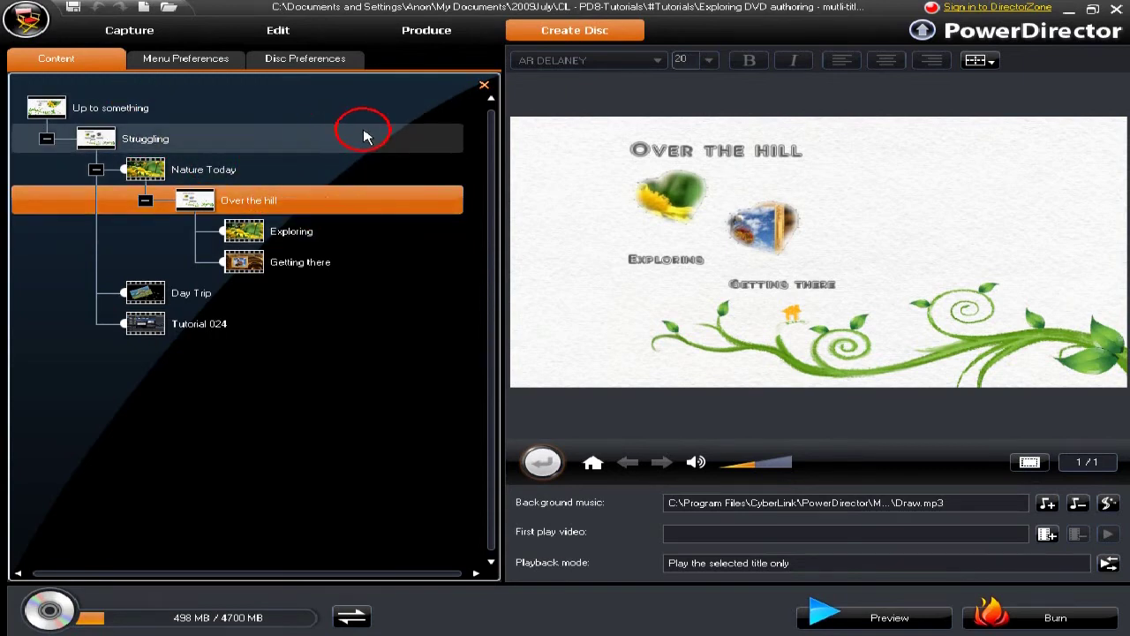
{"action": "left_click", "coordinate": [485, 86]}
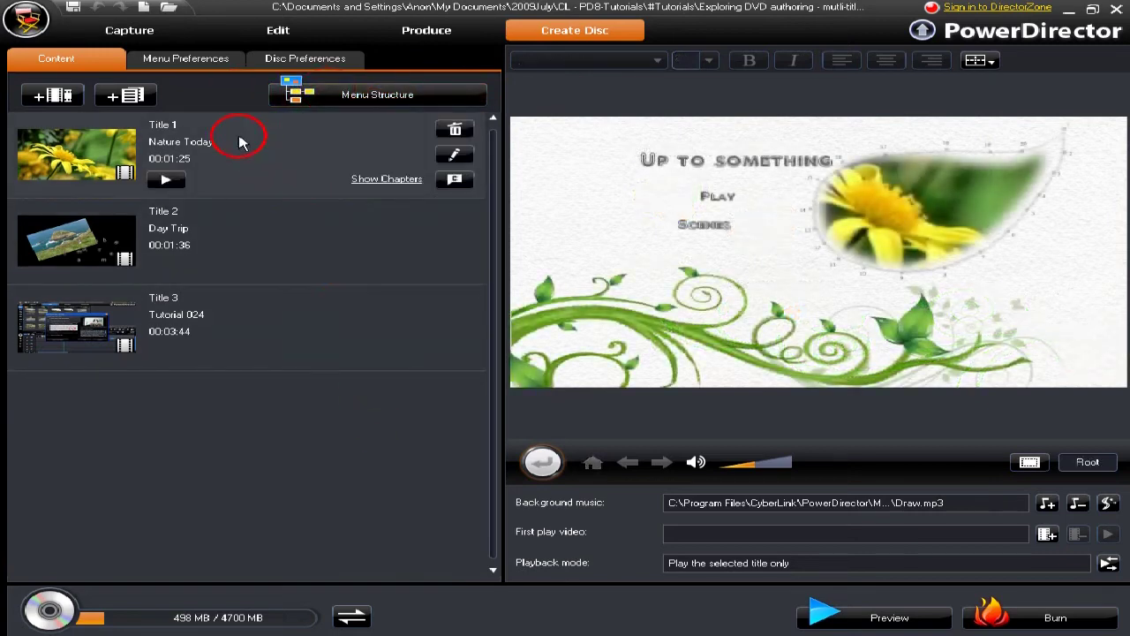
- Import the TV Wall.dzm menu template from Menu Preferences
{"action": "left_click", "coordinate": [183, 67]}
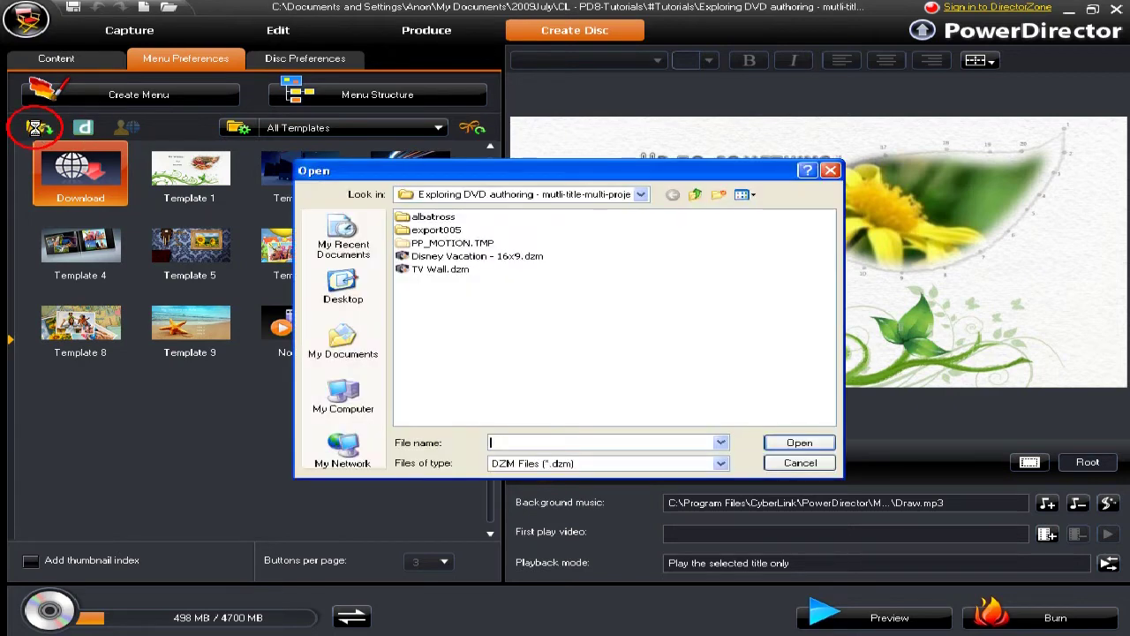
{"action": "left_click", "coordinate": [426, 257]}
{"action": "left_click", "coordinate": [437, 269]}
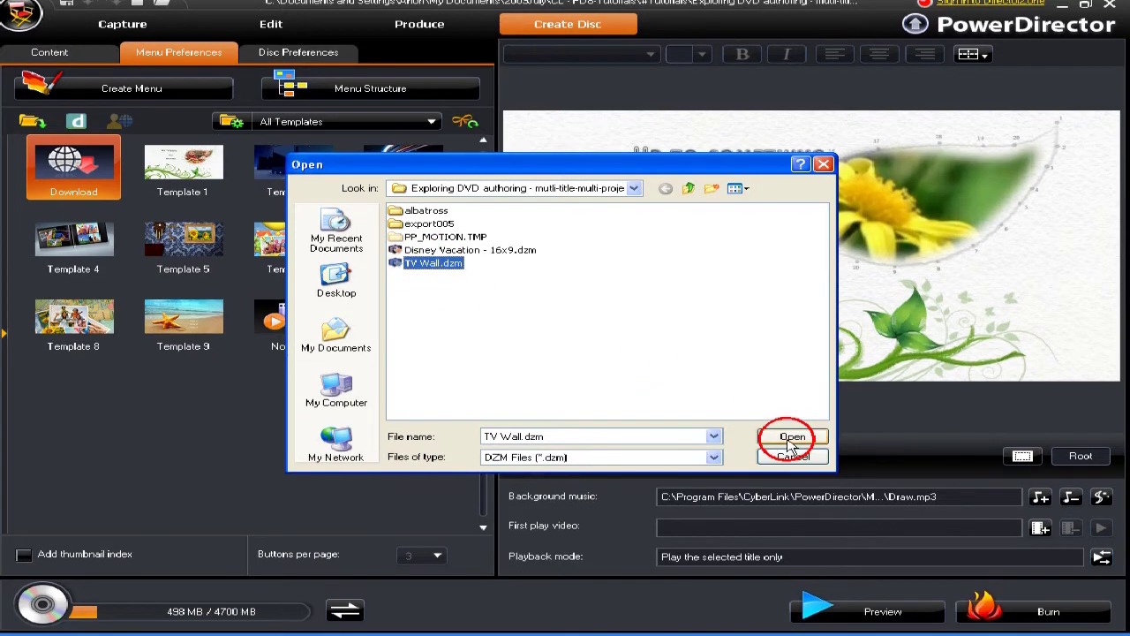
{"action": "left_click", "coordinate": [791, 438]}
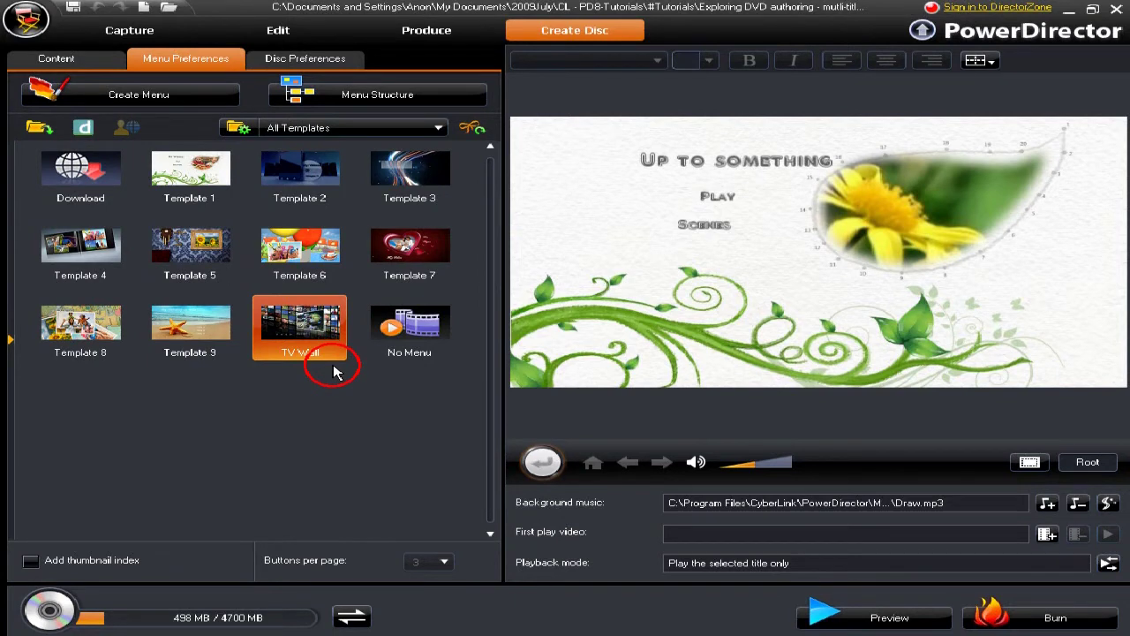
- Choose the TV Wall template, preview its root menu, and apply it to all pages
{"action": "left_click", "coordinate": [312, 340]}
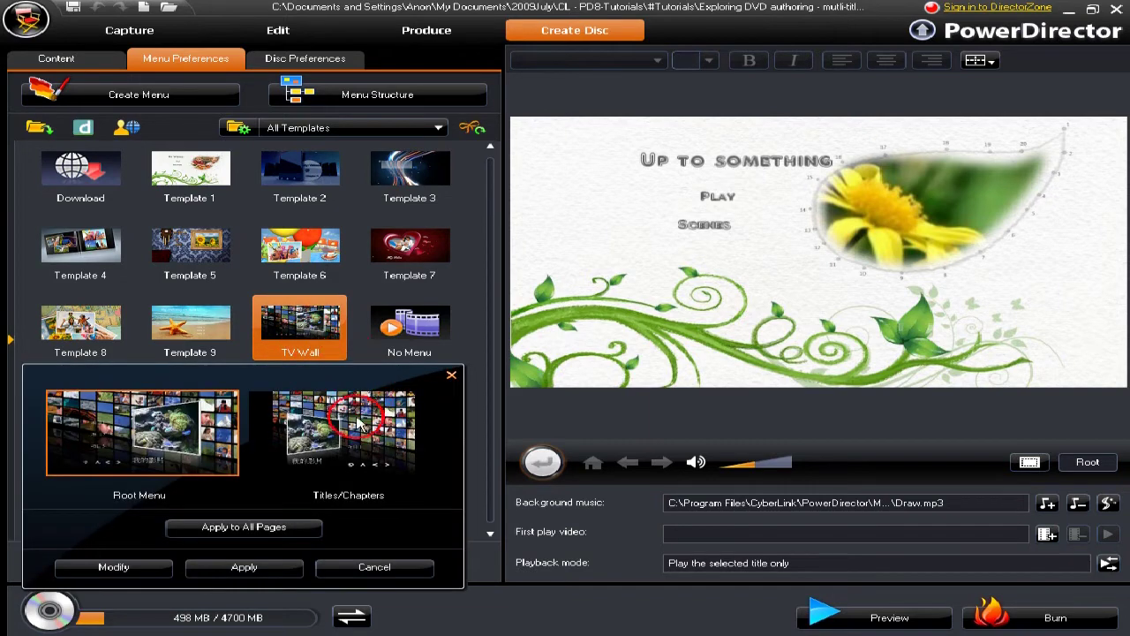
{"action": "left_click", "coordinate": [139, 481]}
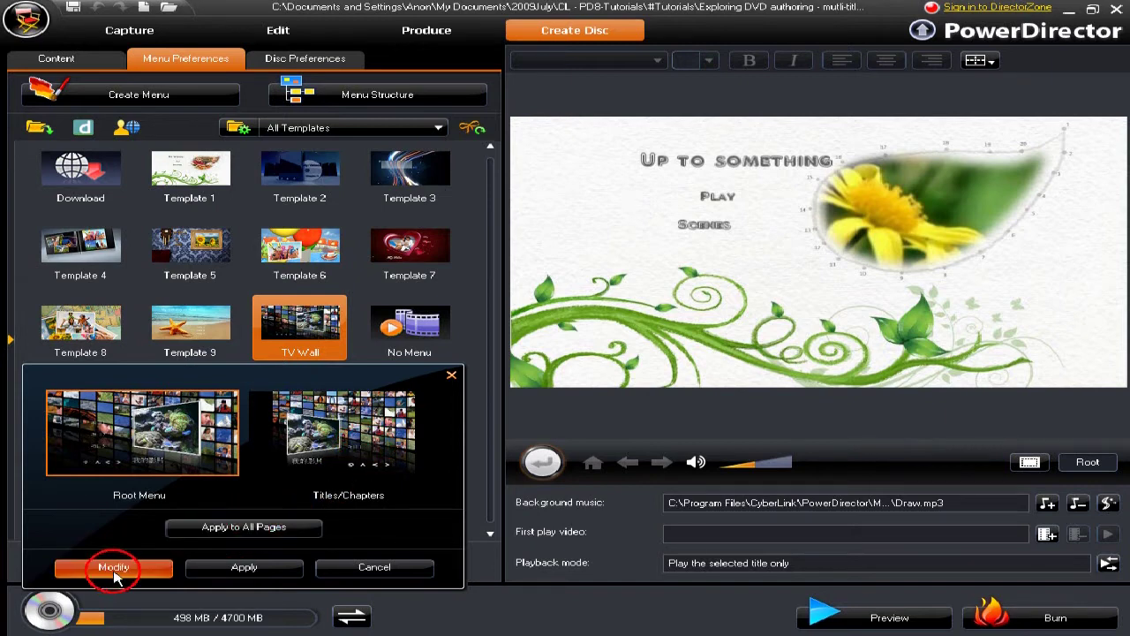
{"action": "left_click", "coordinate": [281, 532]}
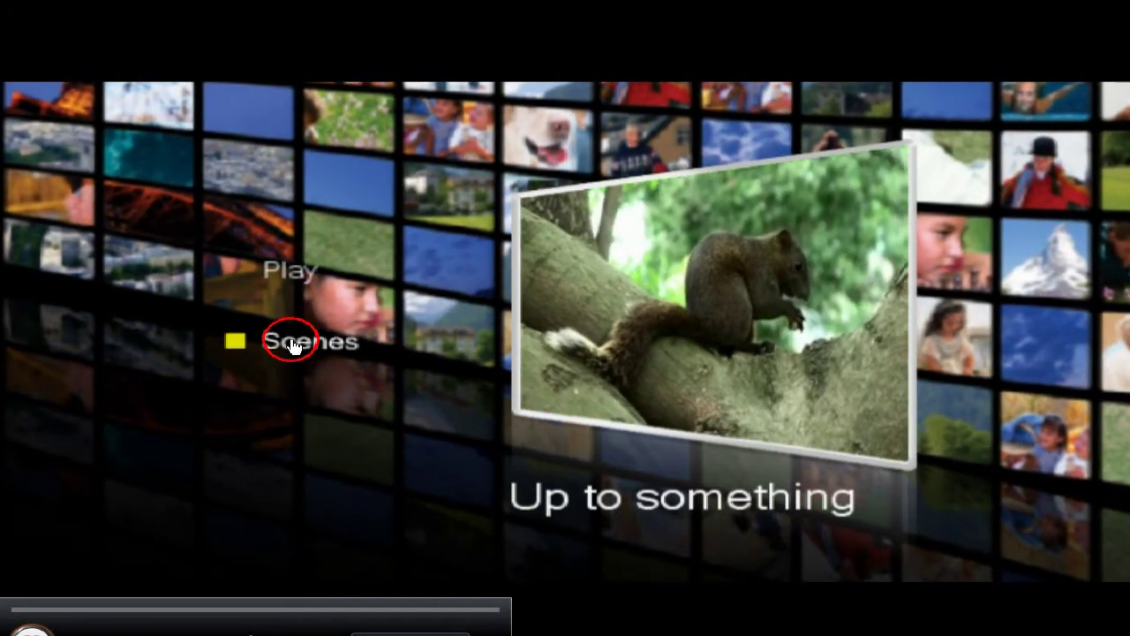
- Preview the TV Wall menus: open Scenes, step through two titles, then return to the parent menu
{"action": "left_click", "coordinate": [296, 348]}
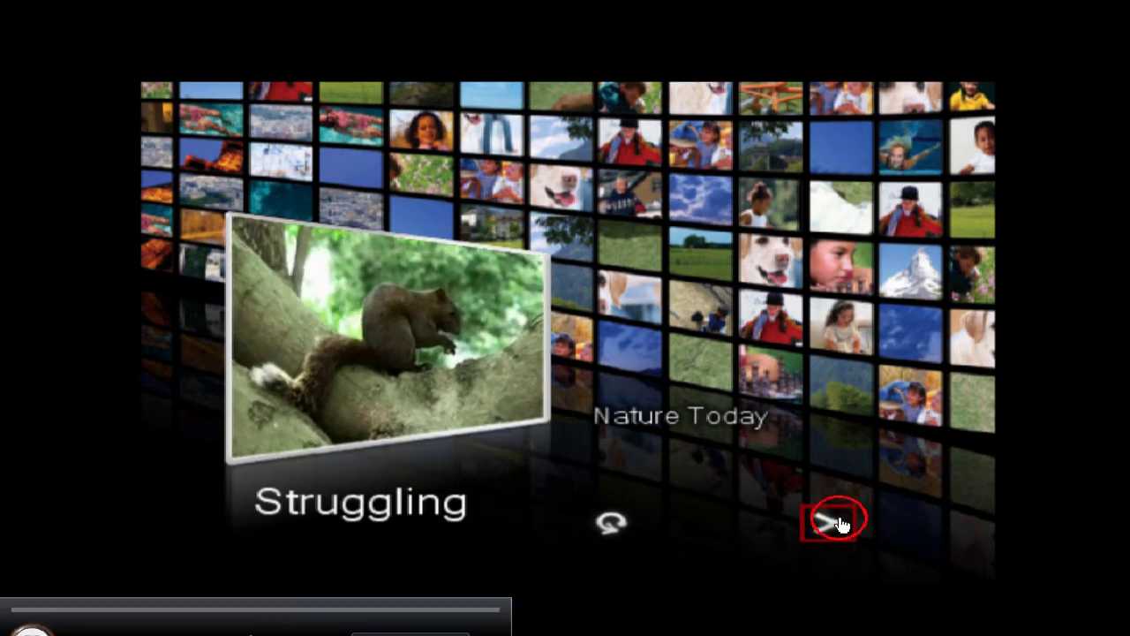
{"action": "left_click", "coordinate": [838, 527]}
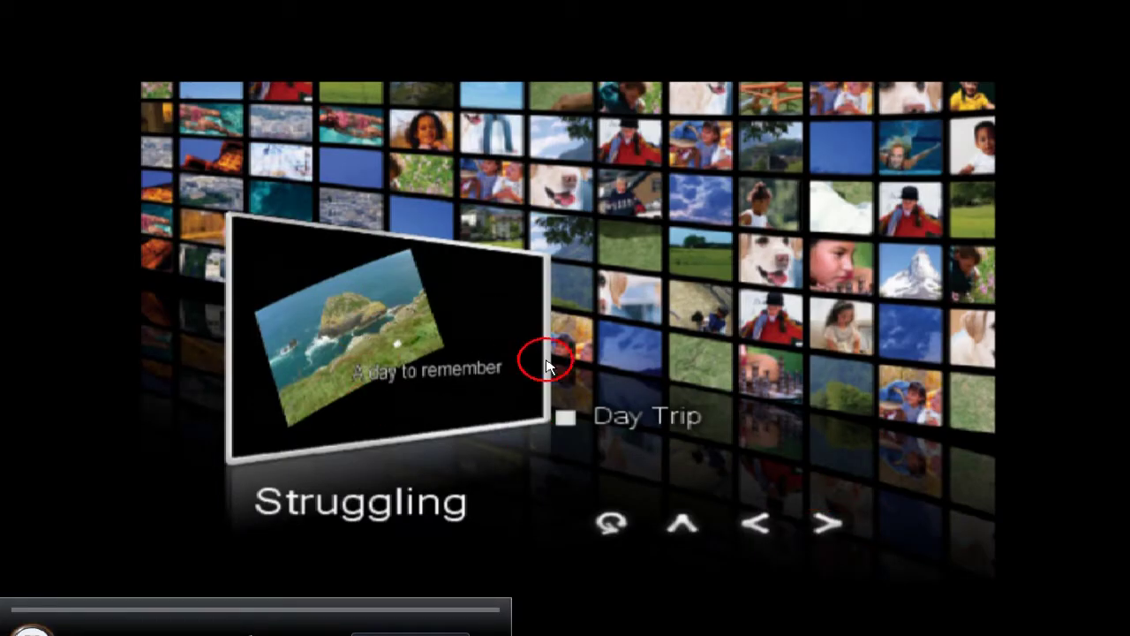
{"action": "left_click", "coordinate": [820, 534]}
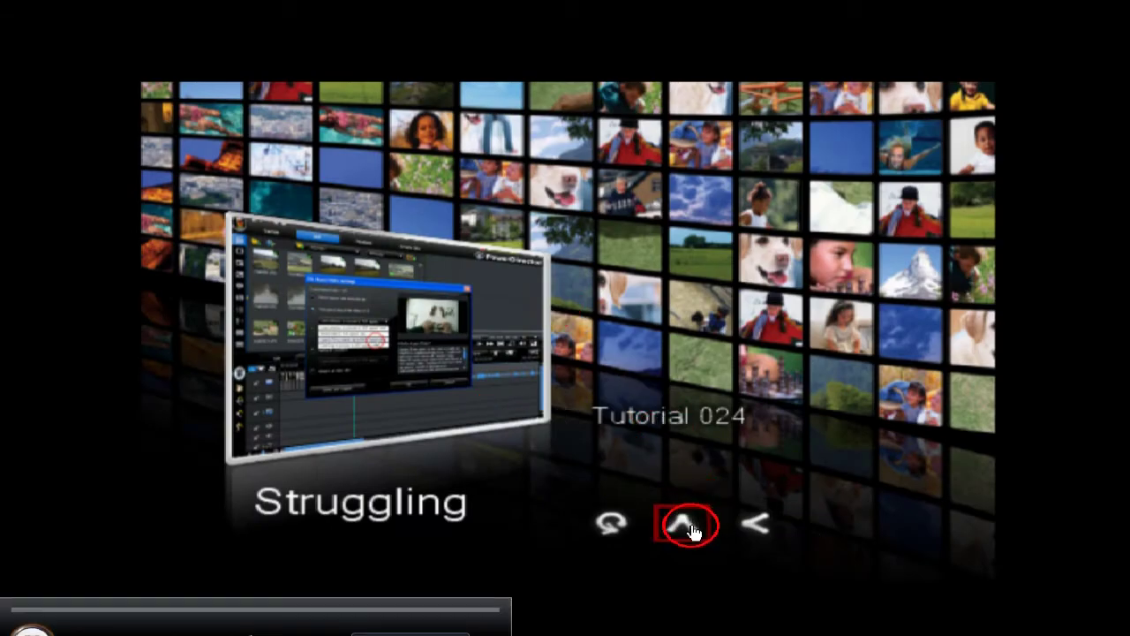
{"action": "left_click", "coordinate": [693, 531]}
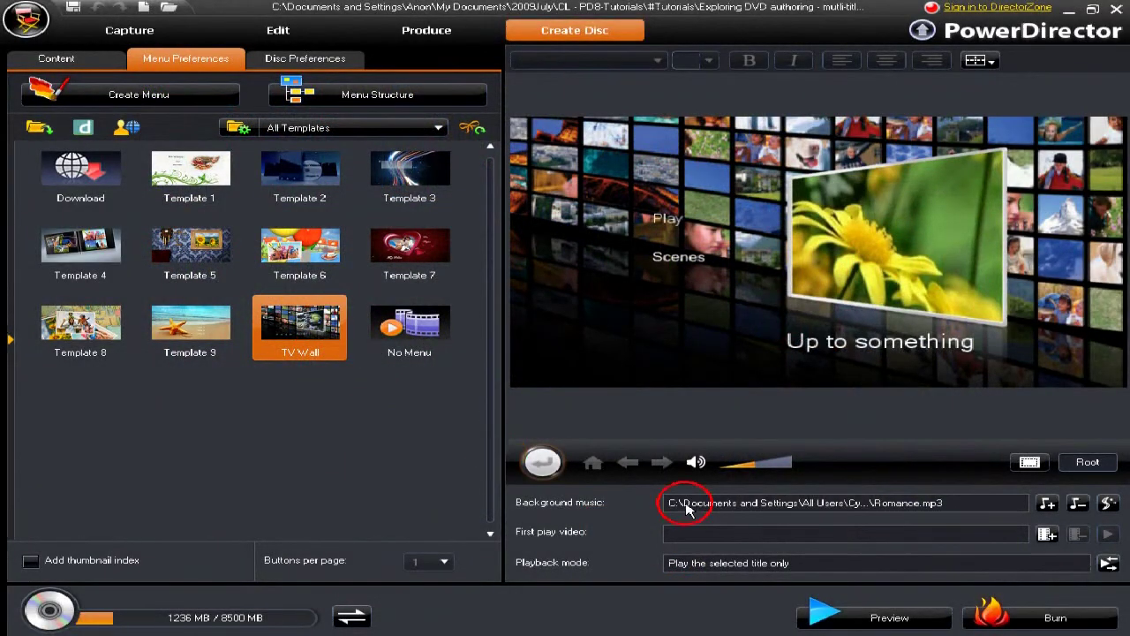
- Load IntroMusic.mp3 from My Documents\Exploring DVD authoring as the menu background music
{"action": "left_click", "coordinate": [1047, 505]}
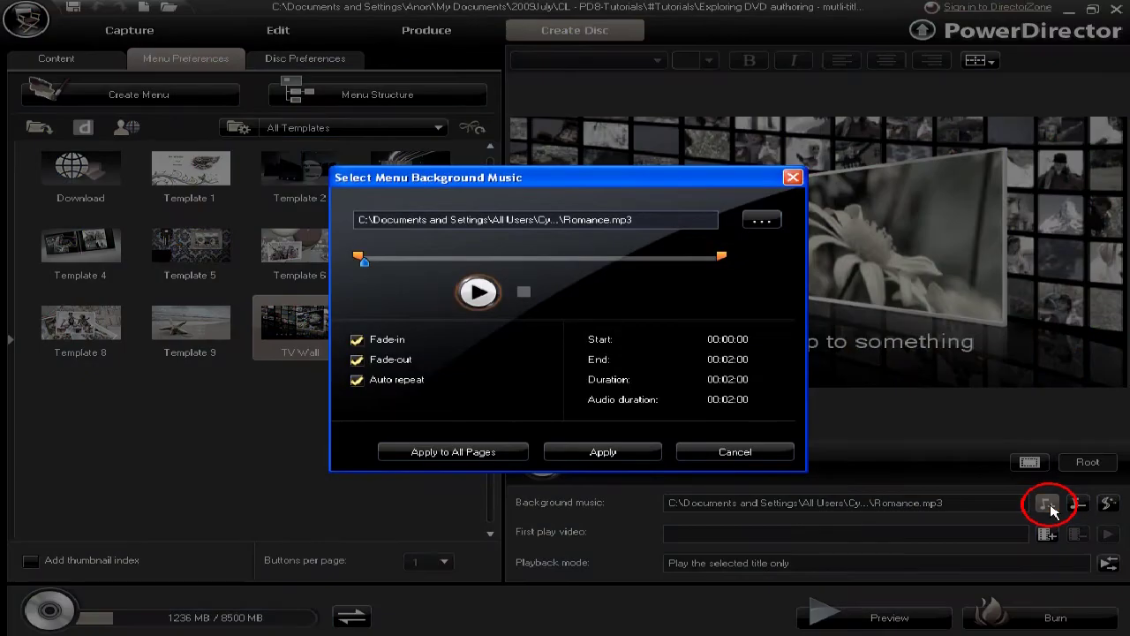
{"action": "left_click", "coordinate": [764, 221]}
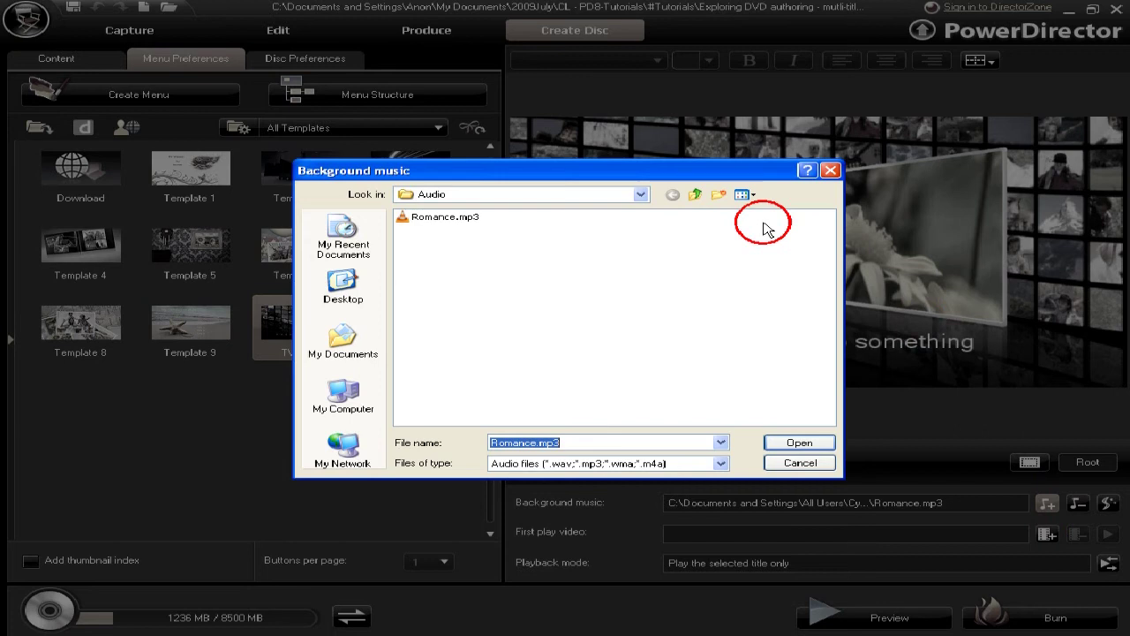
{"action": "left_click", "coordinate": [343, 351]}
{"action": "double_click", "coordinate": [466, 320]}
{"action": "left_click", "coordinate": [448, 321]}
{"action": "left_click", "coordinate": [802, 443]}
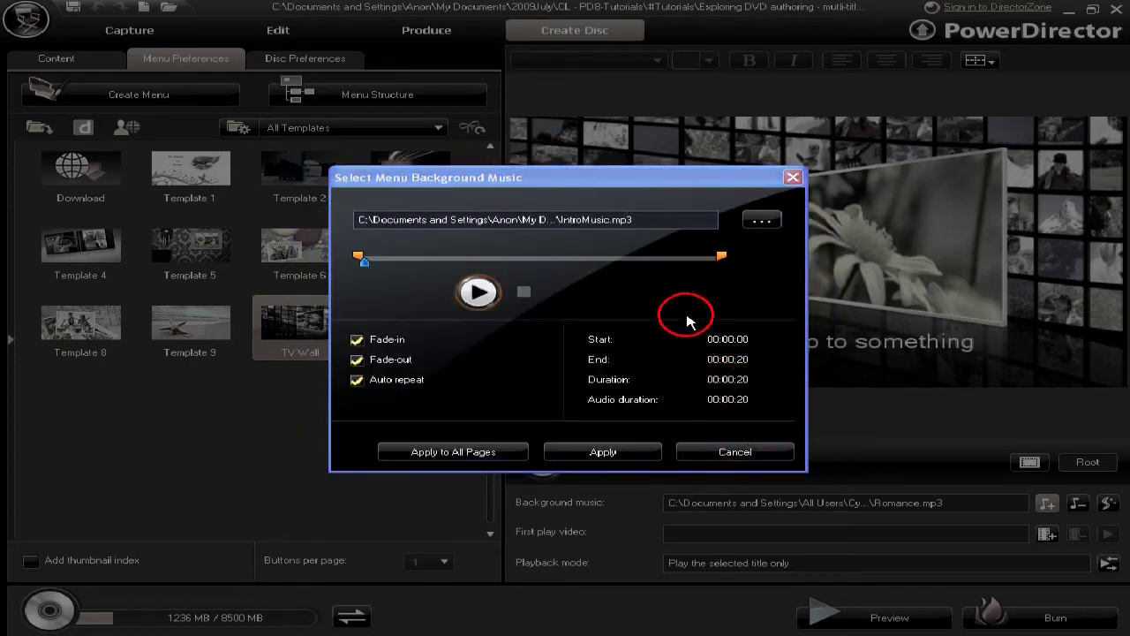
- Set the music's auto repeat and fade options, adjust its trim, and apply it to all menu pages
{"action": "left_click", "coordinate": [357, 383]}
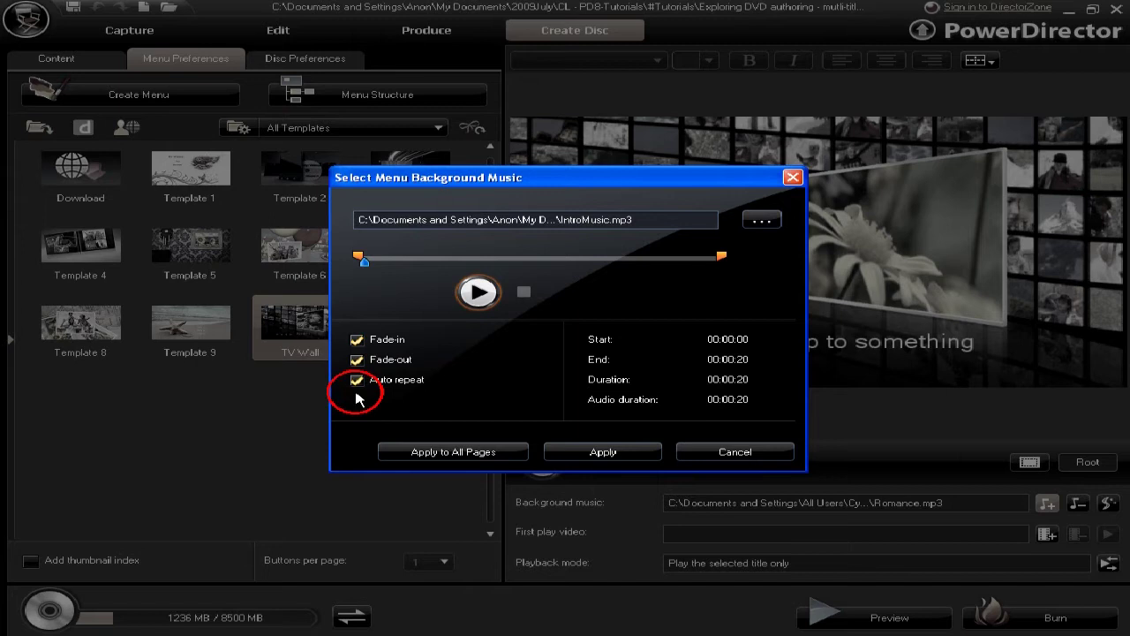
{"action": "left_click", "coordinate": [357, 340]}
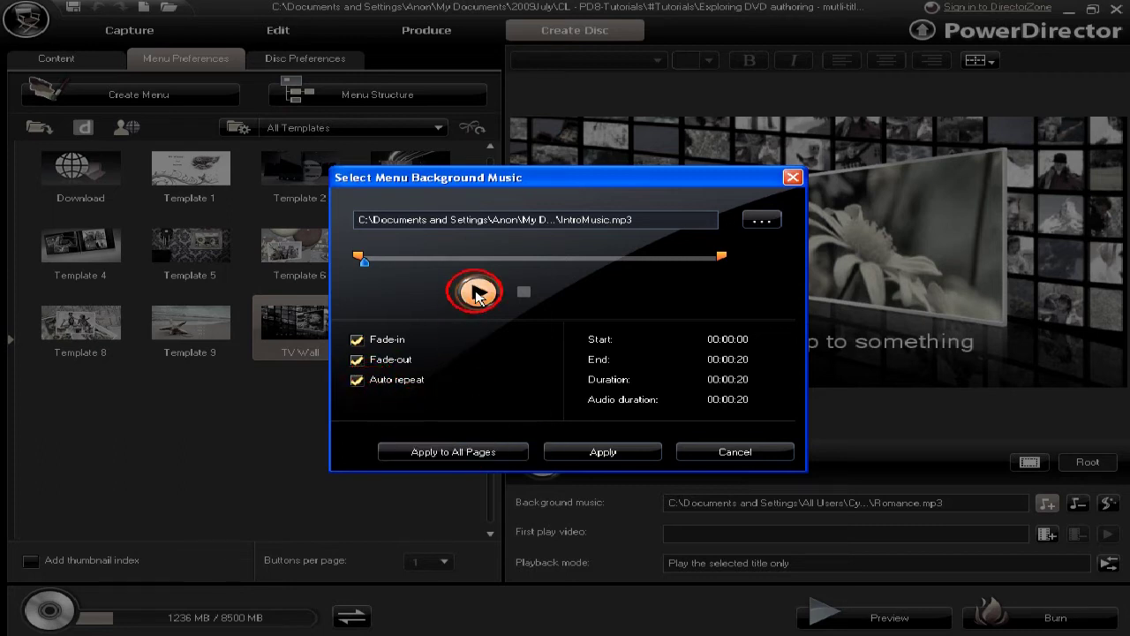
{"action": "left_click_drag", "start_coordinate": [359, 256], "coordinate": [452, 256]}
{"action": "mouse_move", "coordinate": [721, 256]}
{"action": "left_mouse_down"}
{"action": "mouse_move", "coordinate": [629, 256]}
{"action": "mouse_move", "coordinate": [719, 255]}
{"action": "mouse_move", "coordinate": [668, 255]}
{"action": "mouse_move", "coordinate": [668, 378]}
{"action": "mouse_move", "coordinate": [664, 258]}
{"action": "mouse_move", "coordinate": [719, 256]}
{"action": "left_mouse_up"}
{"action": "left_click_drag", "start_coordinate": [444, 249], "coordinate": [340, 256]}
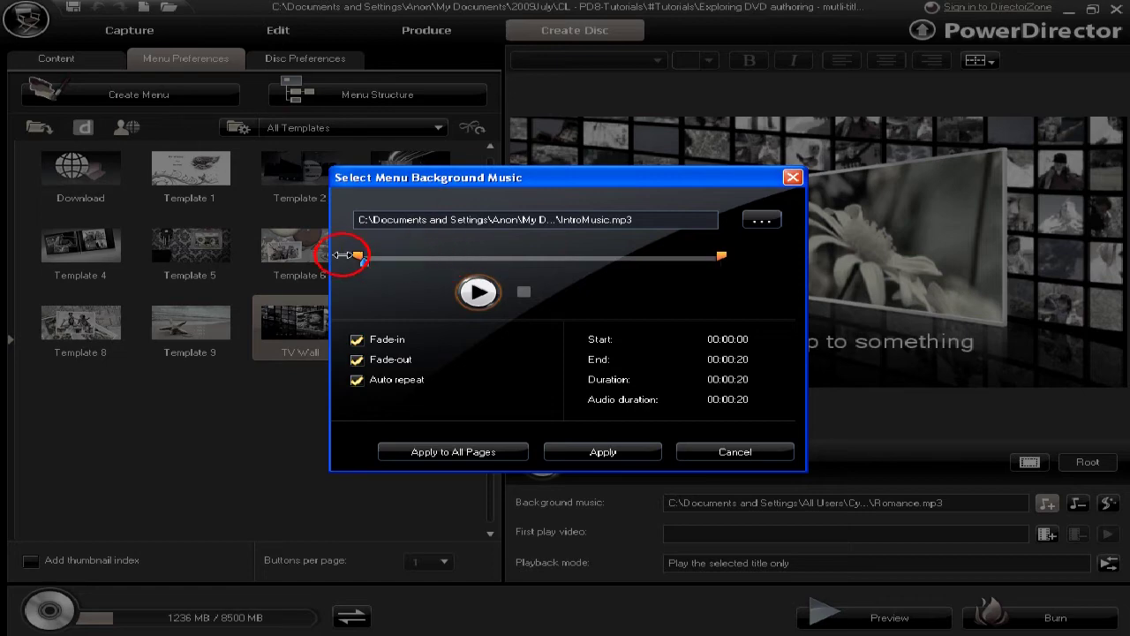
{"action": "left_click", "coordinate": [444, 453]}
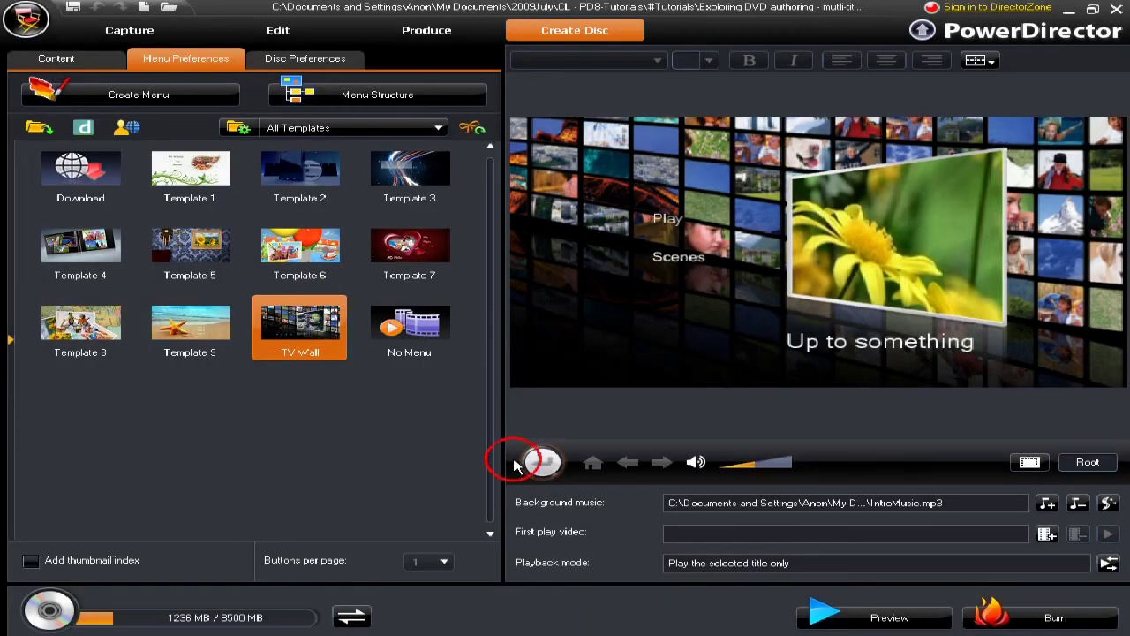
- Set IntroVideo.mpg as the disc's first play video
{"action": "left_click", "coordinate": [1046, 535]}
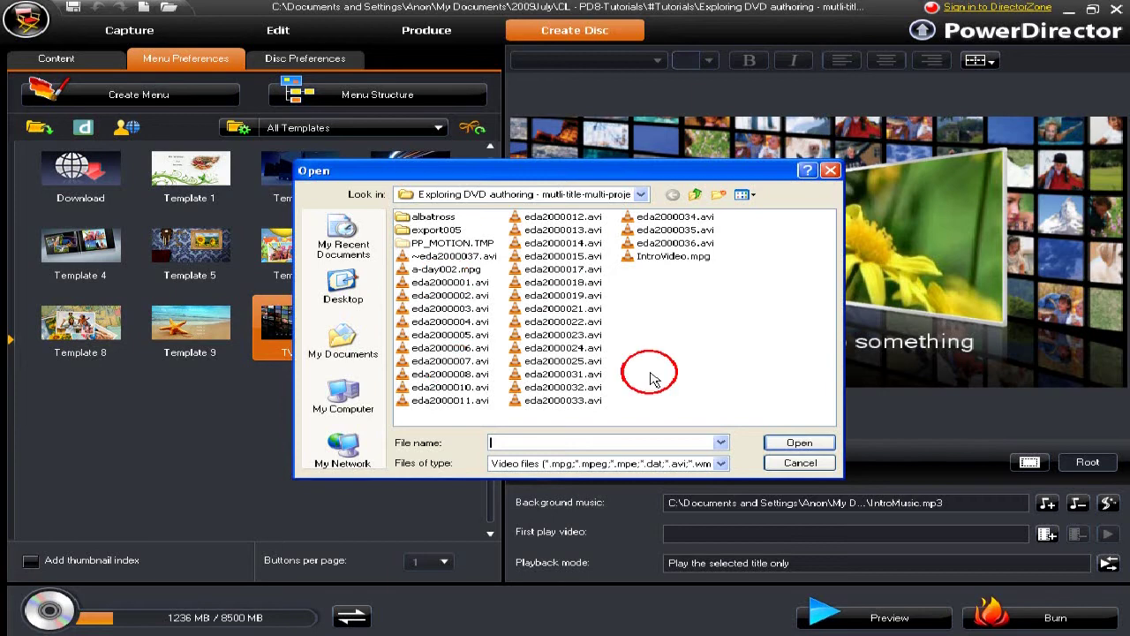
{"action": "left_click", "coordinate": [643, 261]}
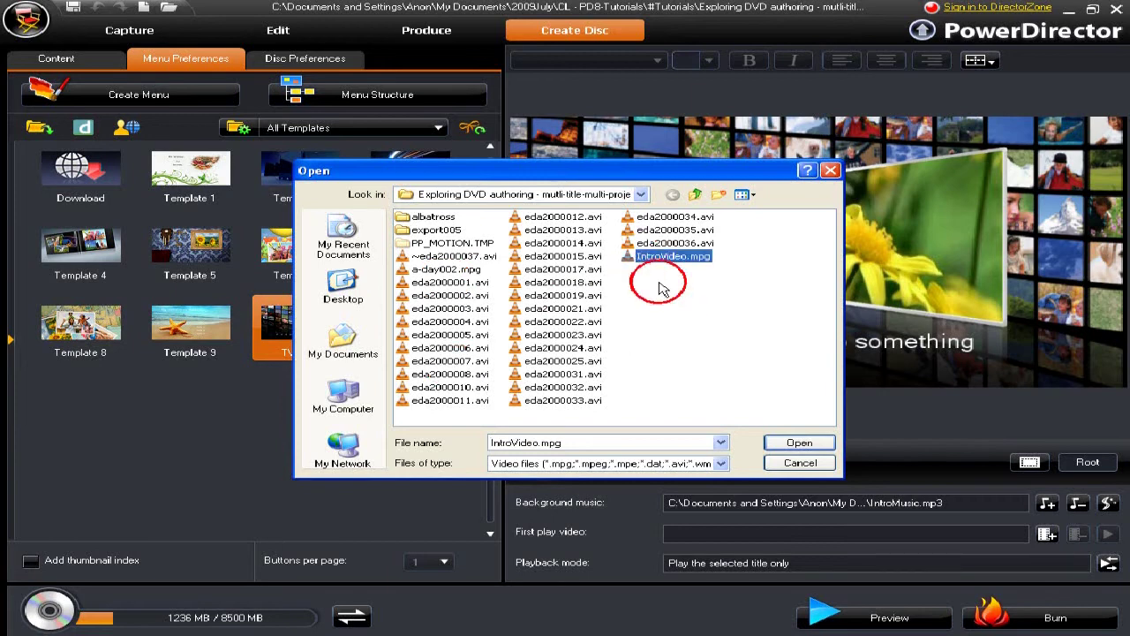
{"action": "left_click", "coordinate": [798, 444]}
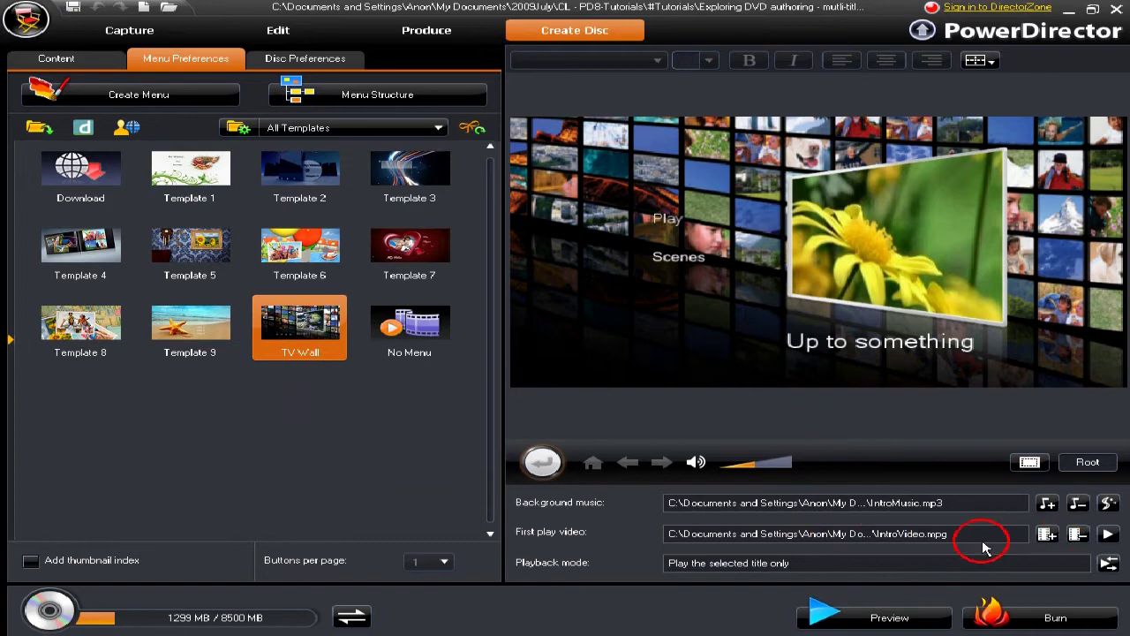
{"action": "left_click", "coordinate": [889, 618]}
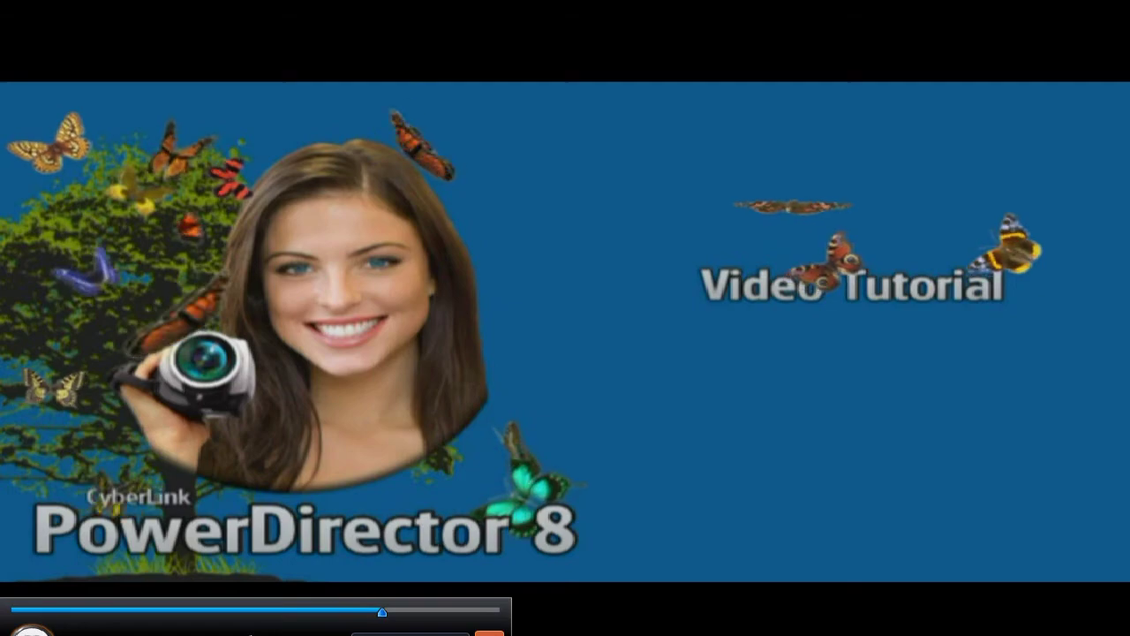
{"action": "left_click", "coordinate": [1095, 582]}
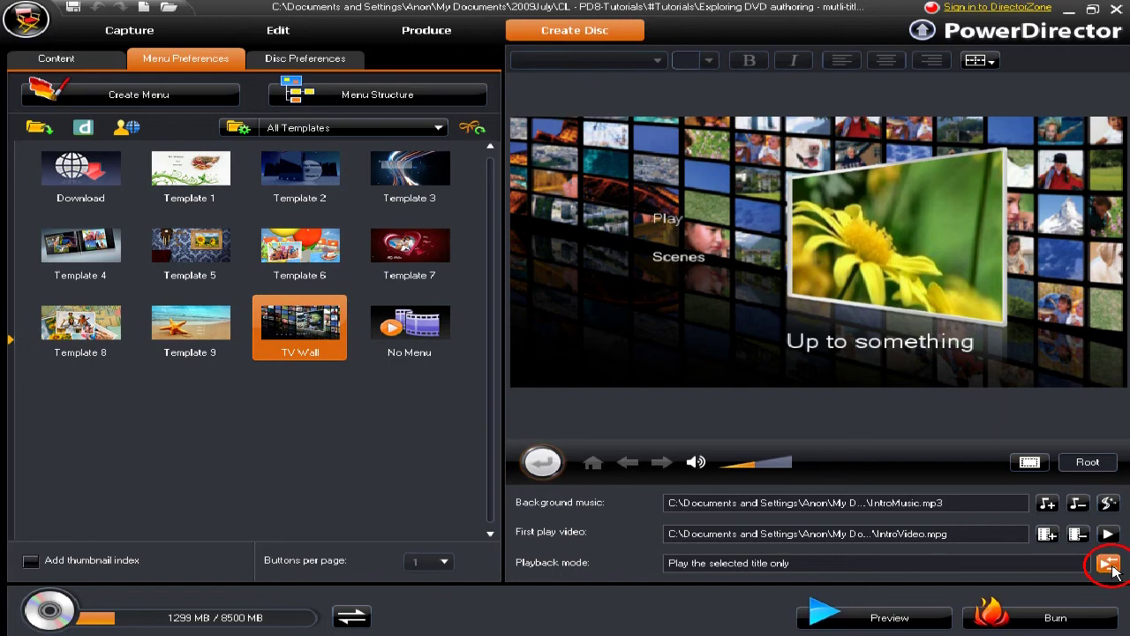
- In playback mode settings, enable Auto menu time out with a 20-second duration
{"action": "left_click", "coordinate": [1108, 563]}
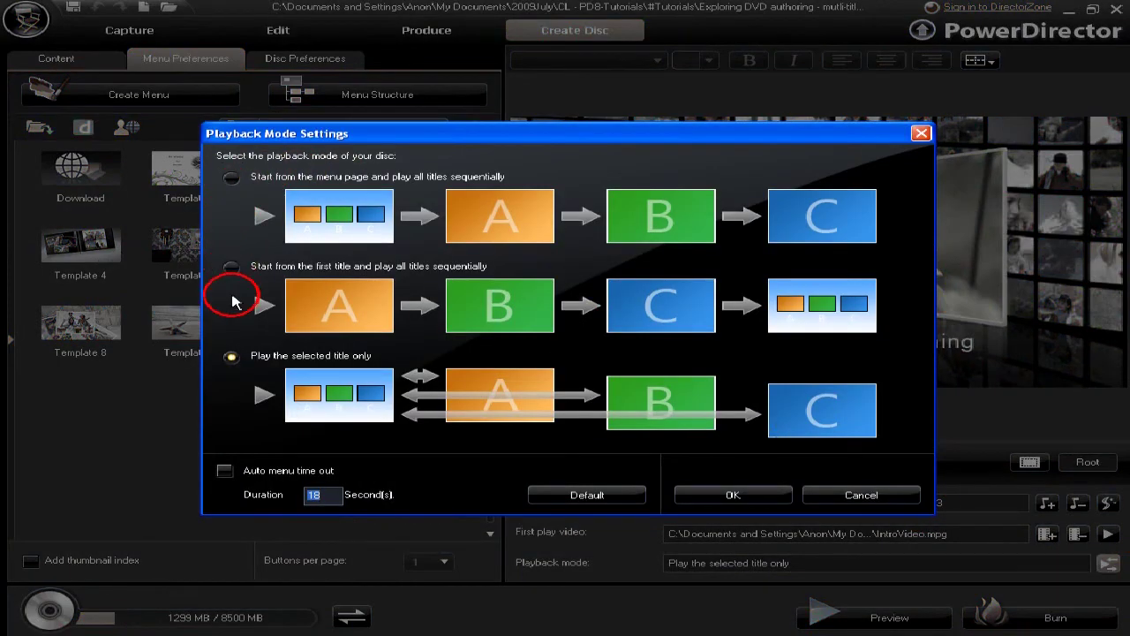
{"action": "left_click", "coordinate": [237, 450]}
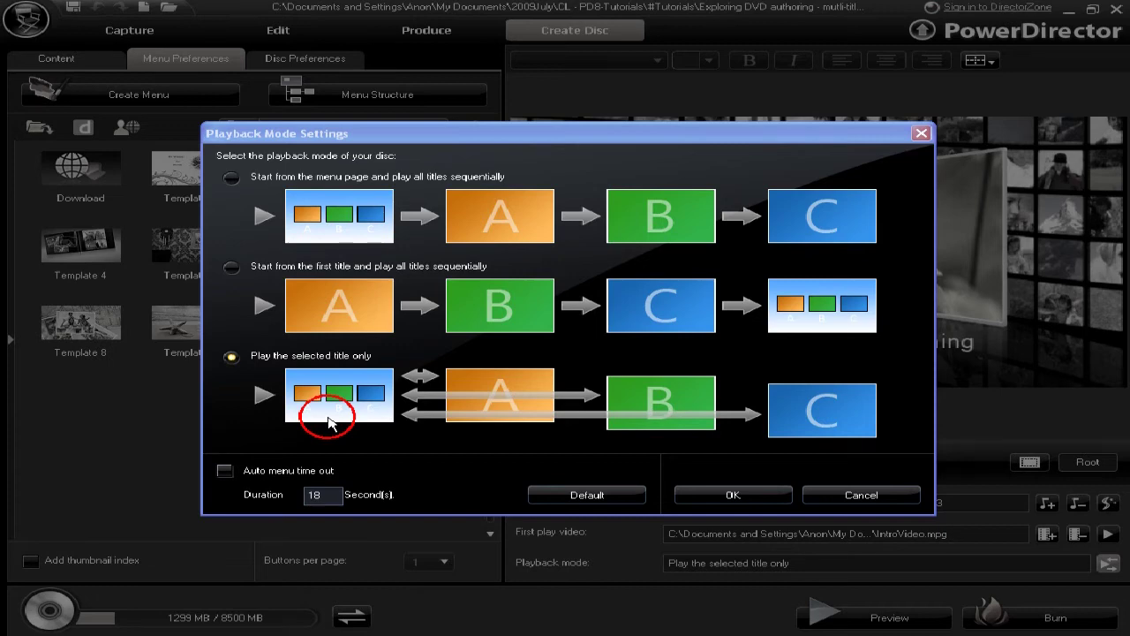
{"action": "left_click", "coordinate": [226, 472]}
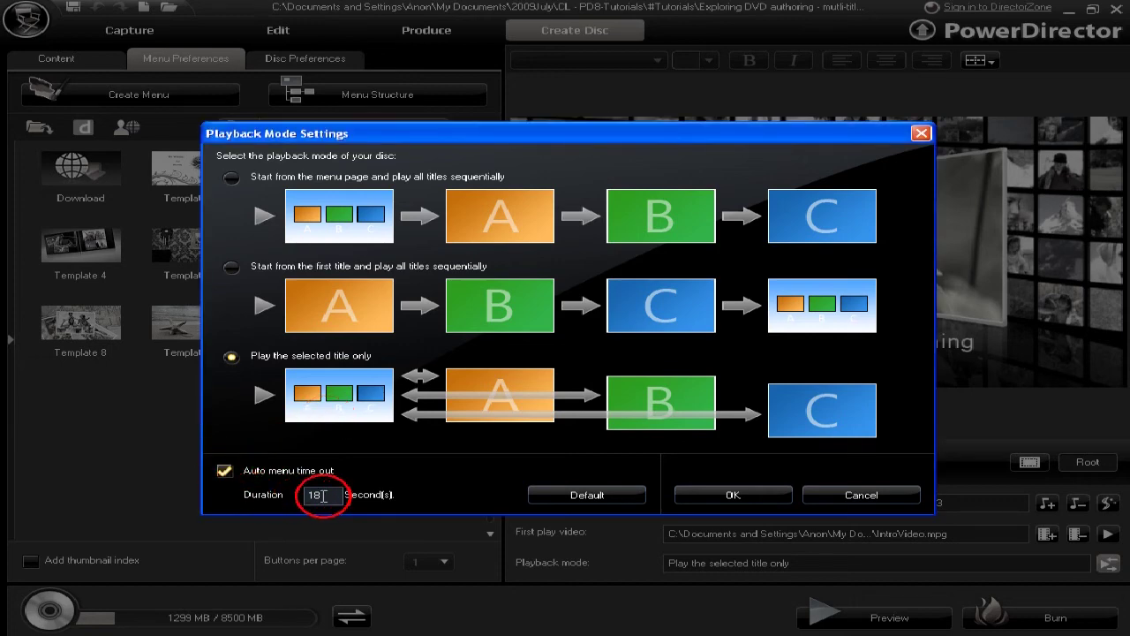
{"action": "double_click", "coordinate": [323, 495]}
{"action": "type", "text": "20"}
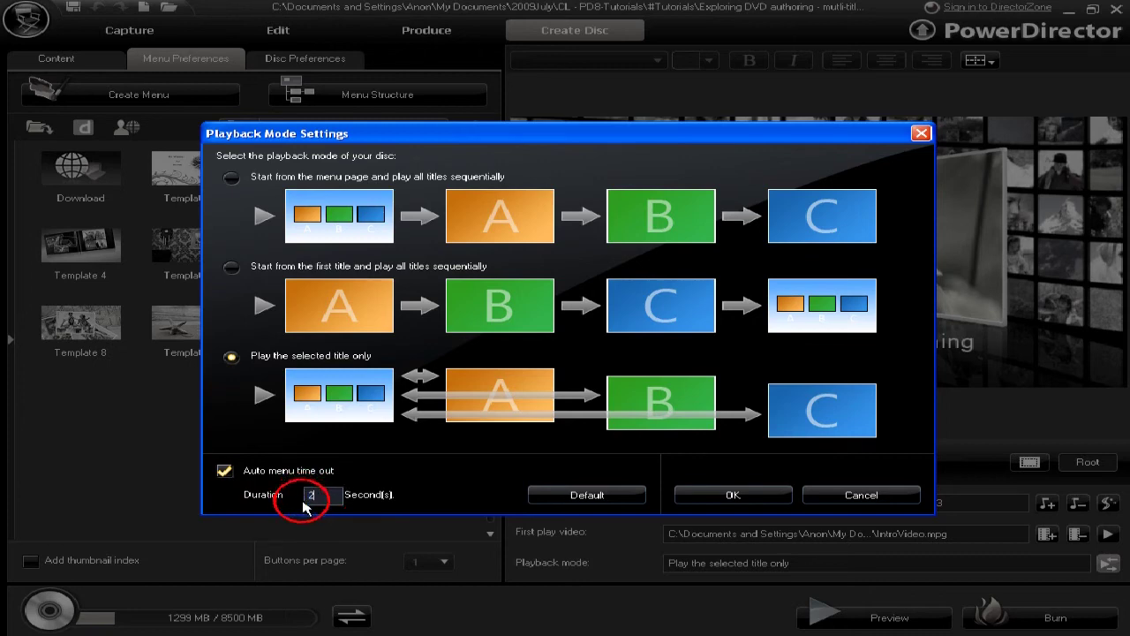
{"action": "left_click", "coordinate": [734, 509]}
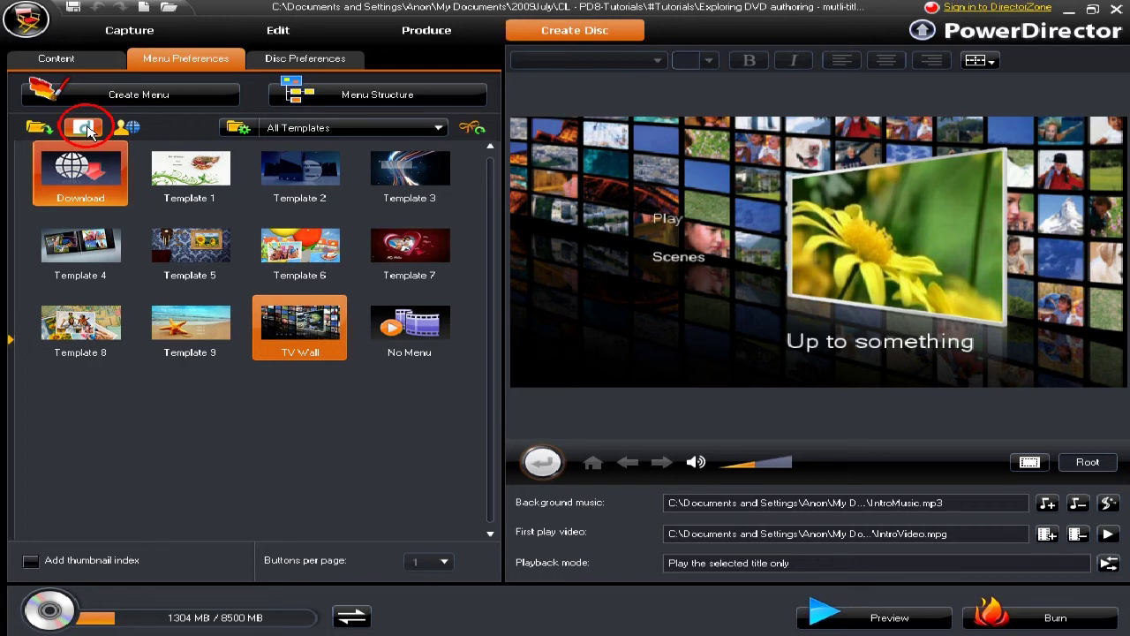
- Pick Template 1 in Menu Preferences and create a new 'My Videos' menu with three items
{"action": "left_click", "coordinate": [89, 192]}
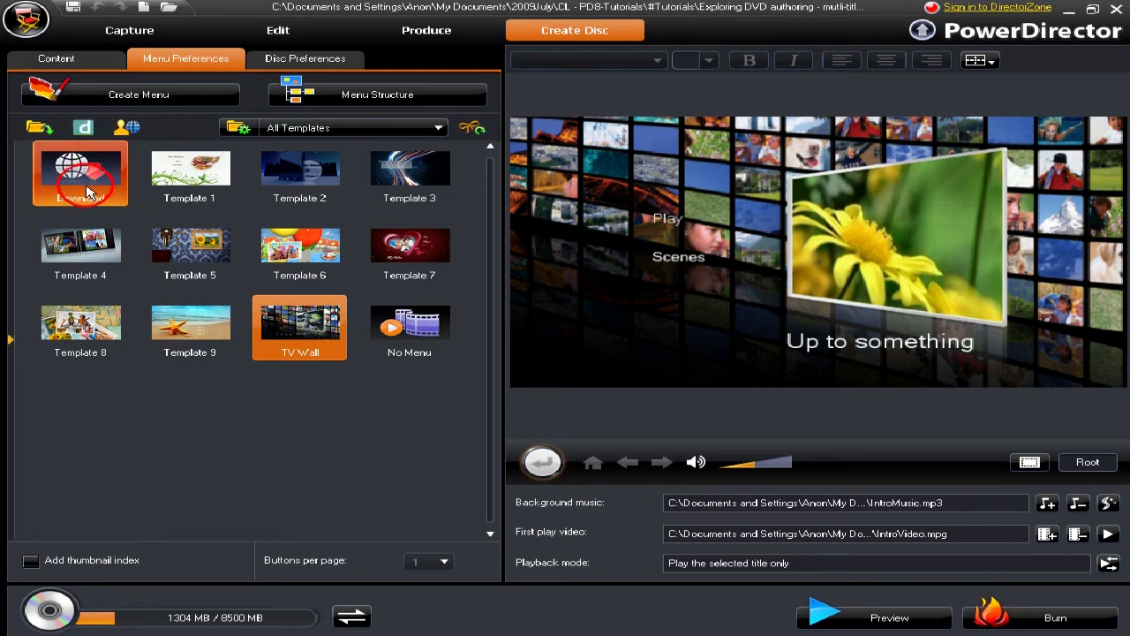
{"action": "left_click", "coordinate": [37, 129]}
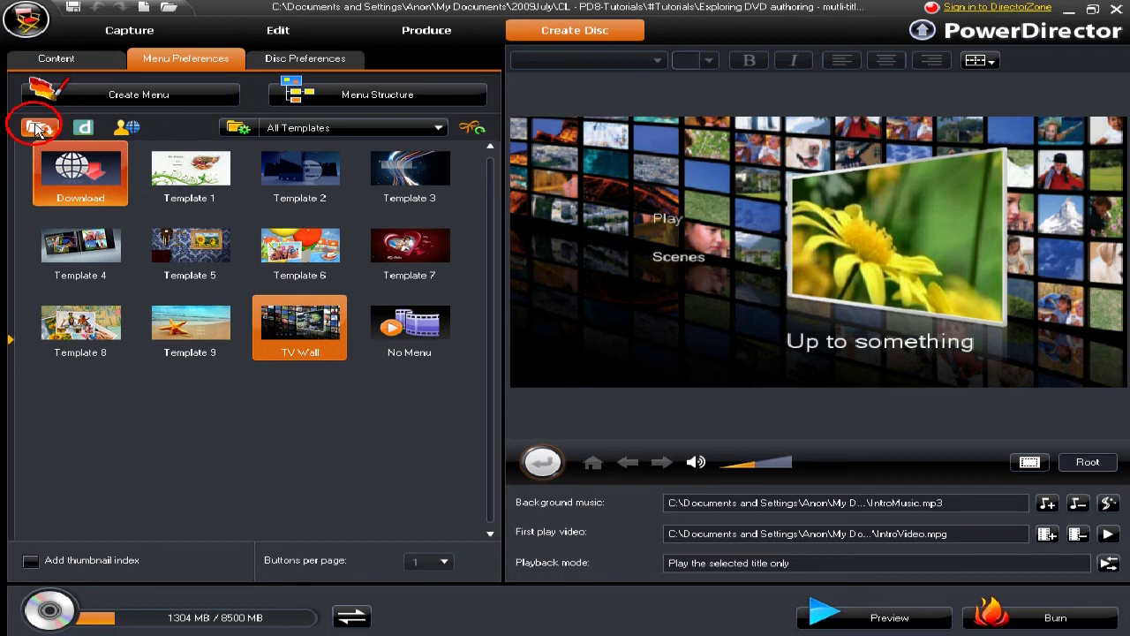
{"action": "left_click", "coordinate": [181, 99]}
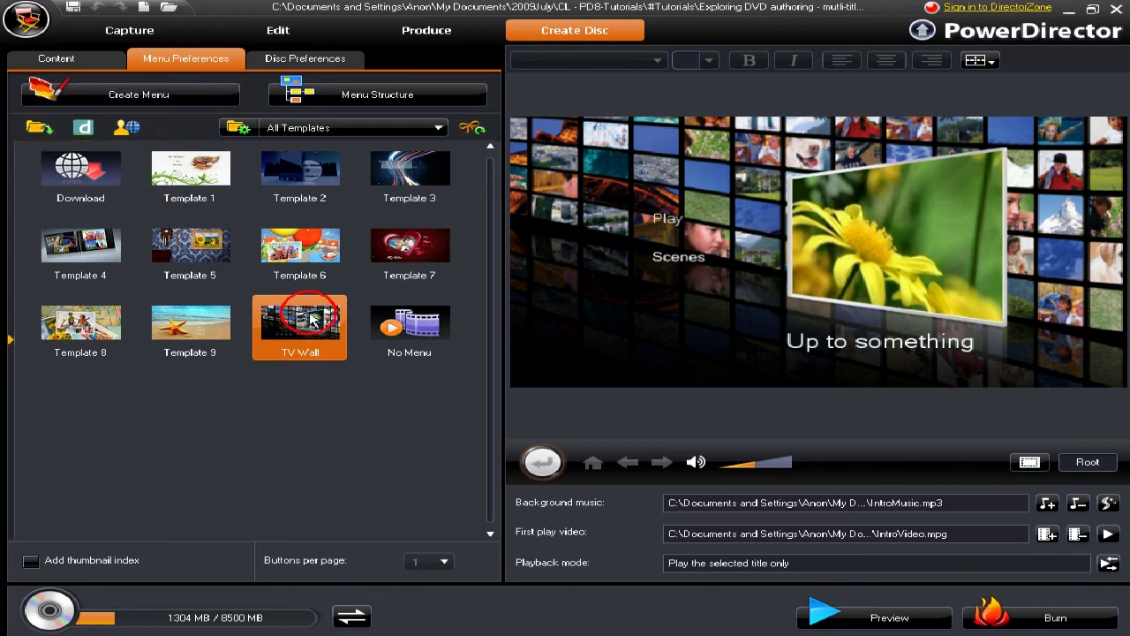
{"action": "left_click", "coordinate": [182, 103]}
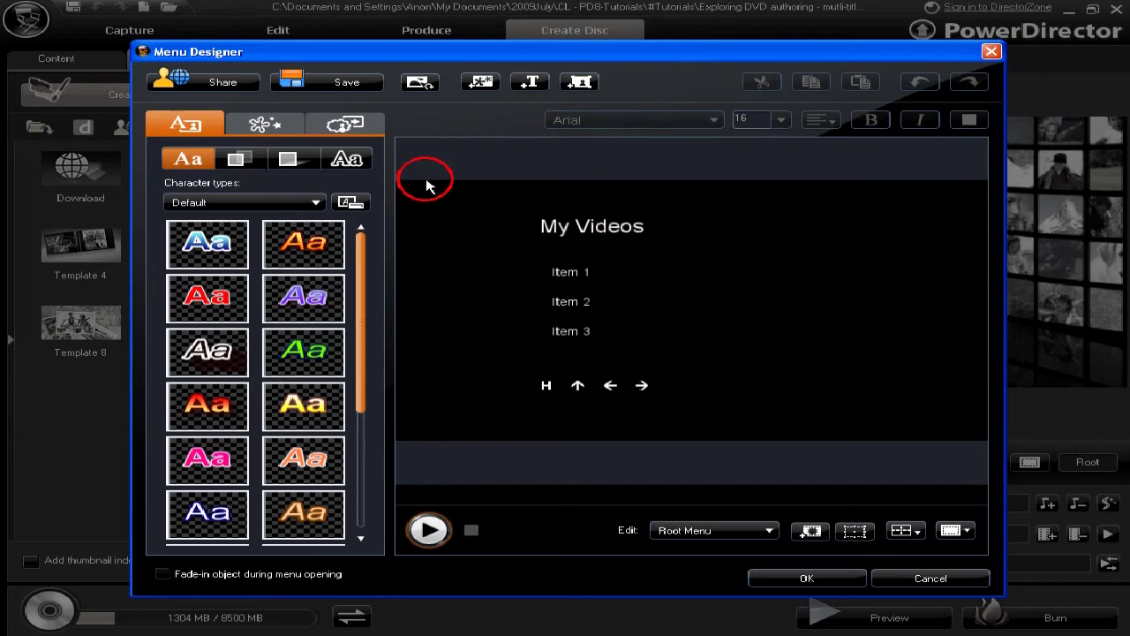
- Review the Menu Designer's Object and Highlight settings, then close it without saving
{"action": "left_click", "coordinate": [261, 122]}
{"action": "left_click", "coordinate": [334, 123]}
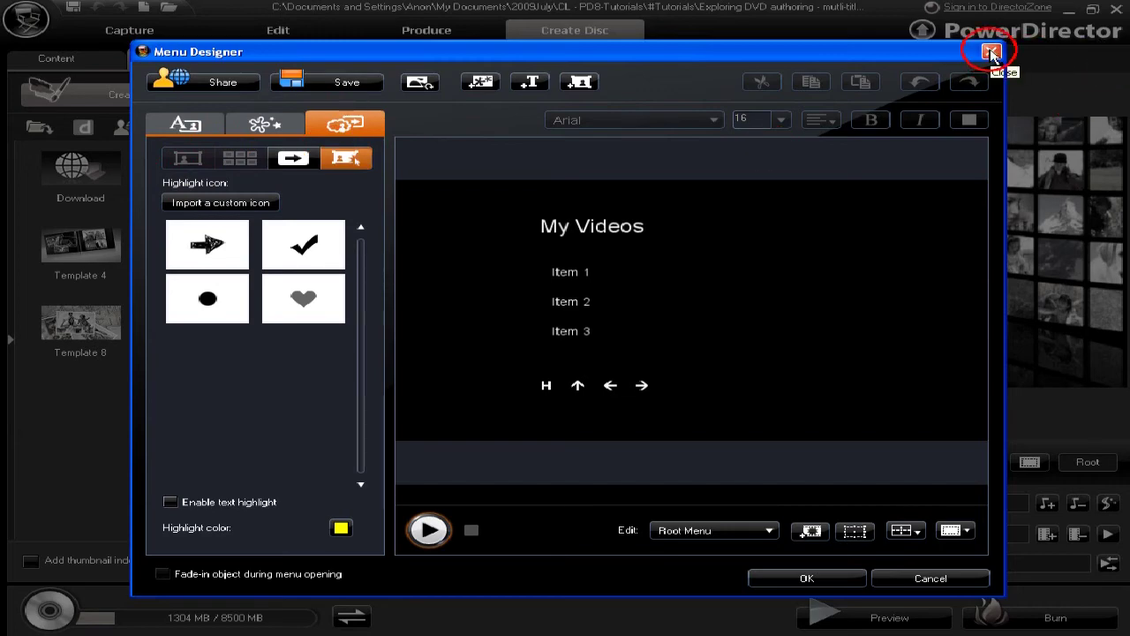
{"action": "left_click", "coordinate": [992, 53]}
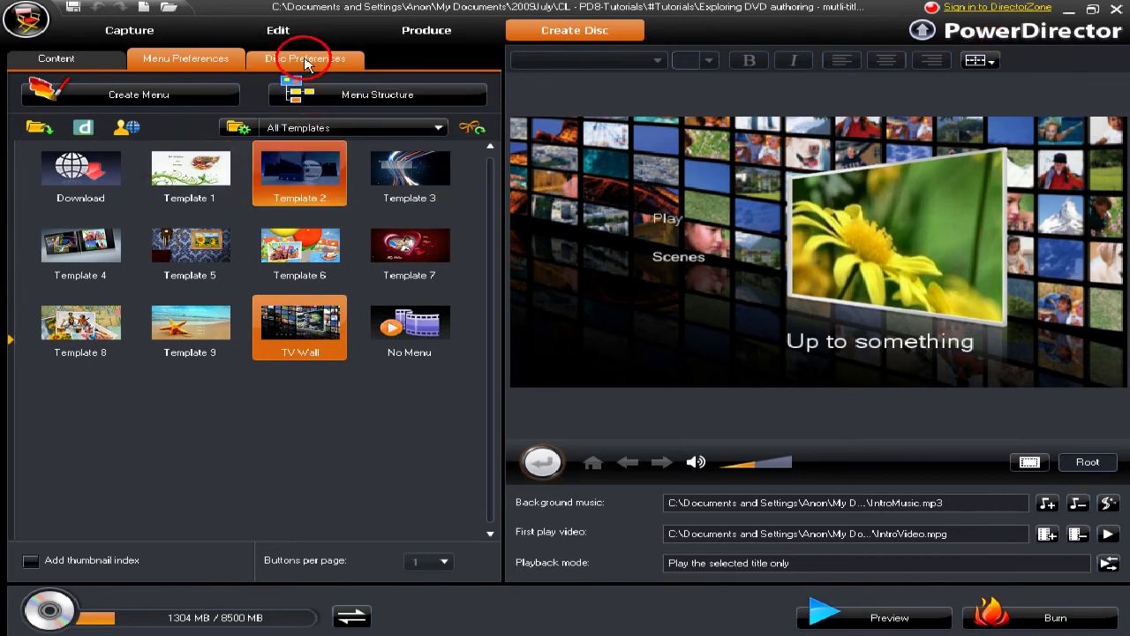
{"action": "left_click", "coordinate": [305, 62]}
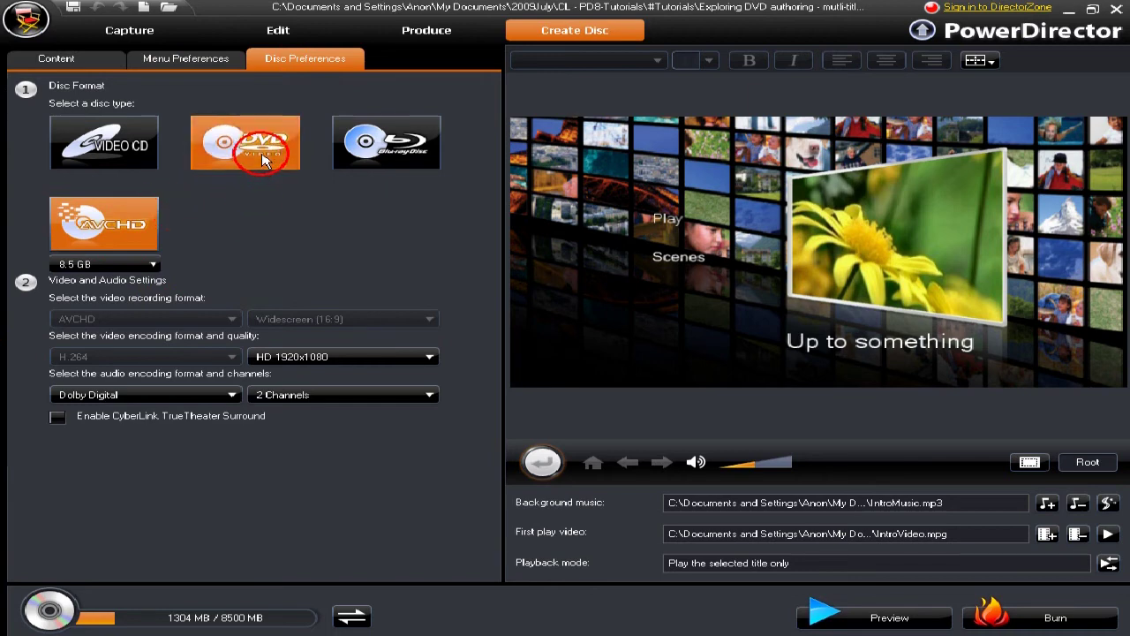
- Set the disc to DVD 8.5 GB, Widescreen 16:9, HQ - Best Quality, Dolby Digital 2 Channels
{"action": "left_click", "coordinate": [263, 158]}
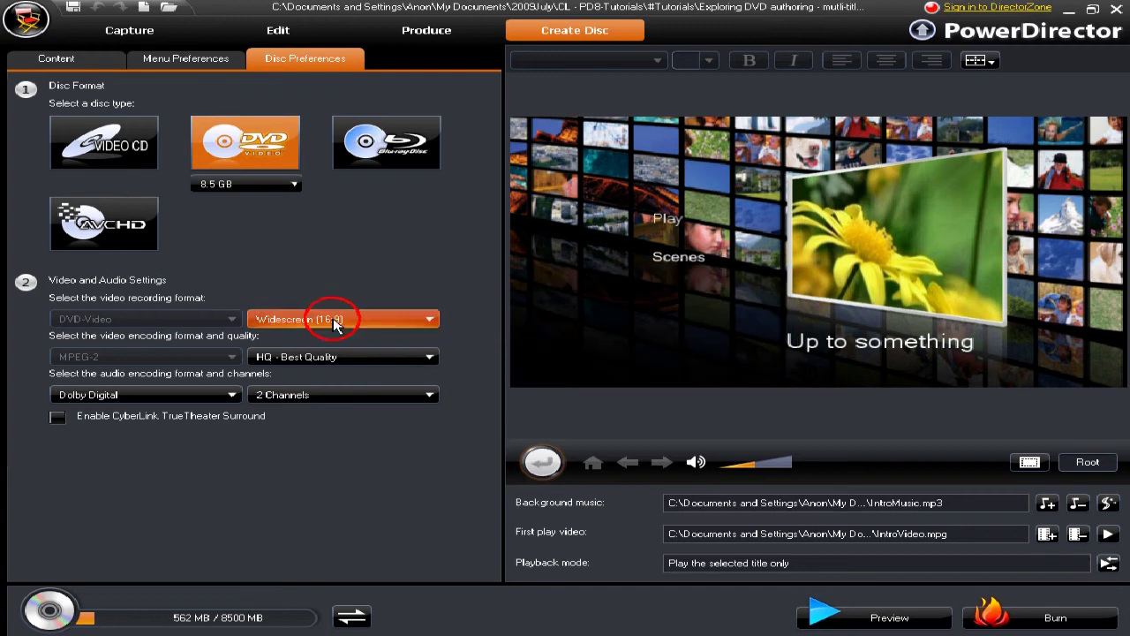
{"action": "left_click", "coordinate": [432, 323]}
{"action": "left_click", "coordinate": [432, 267]}
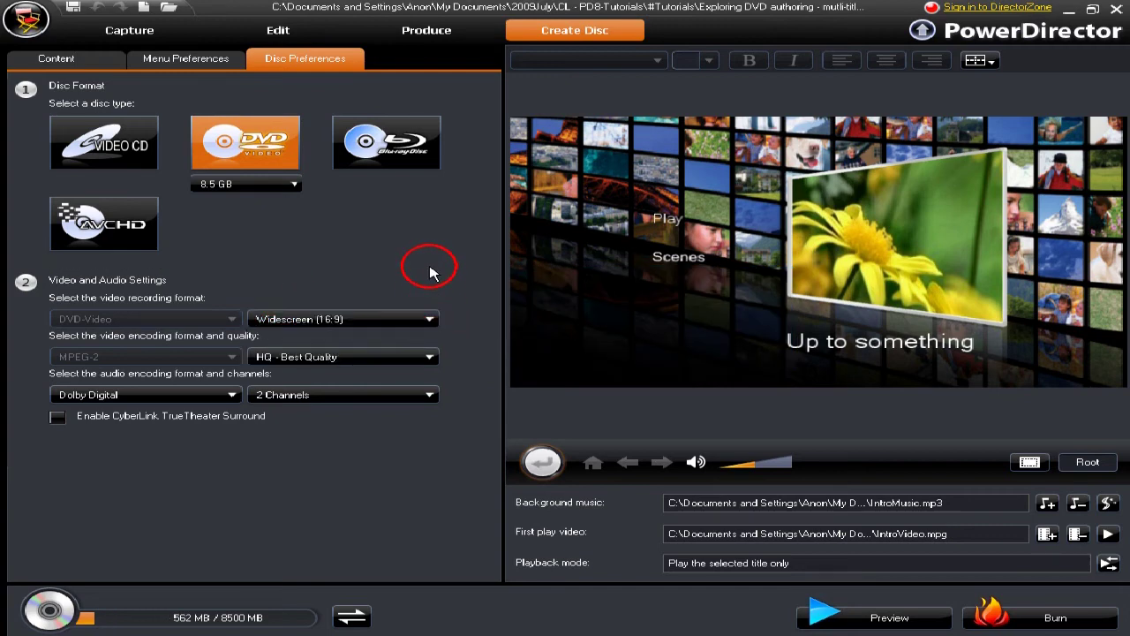
{"action": "left_click", "coordinate": [88, 234]}
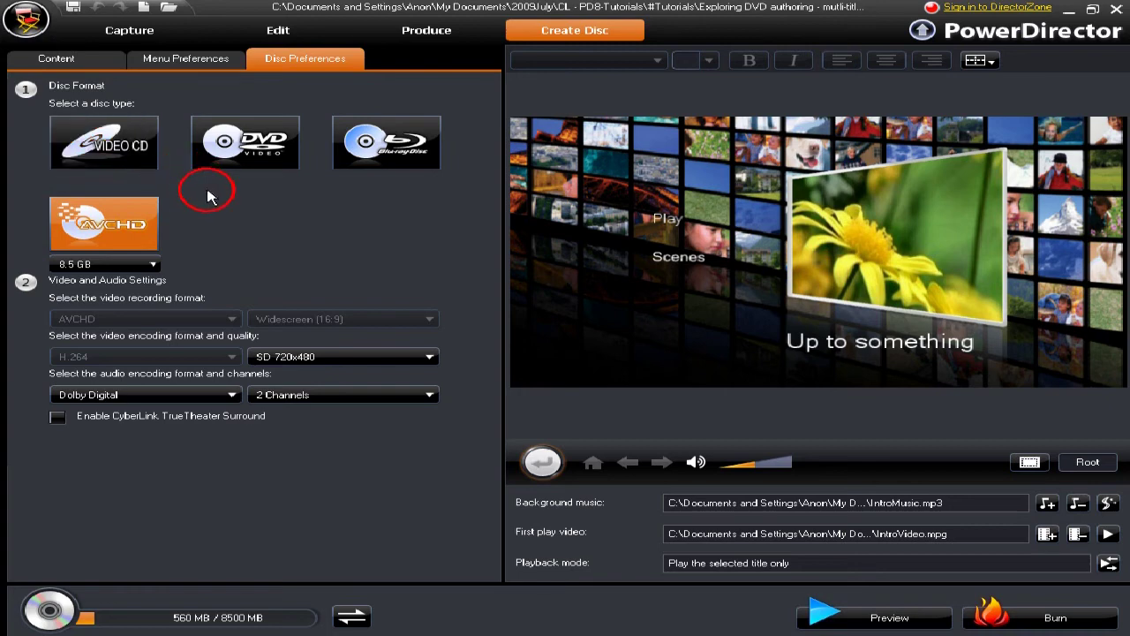
{"action": "left_click", "coordinate": [247, 144]}
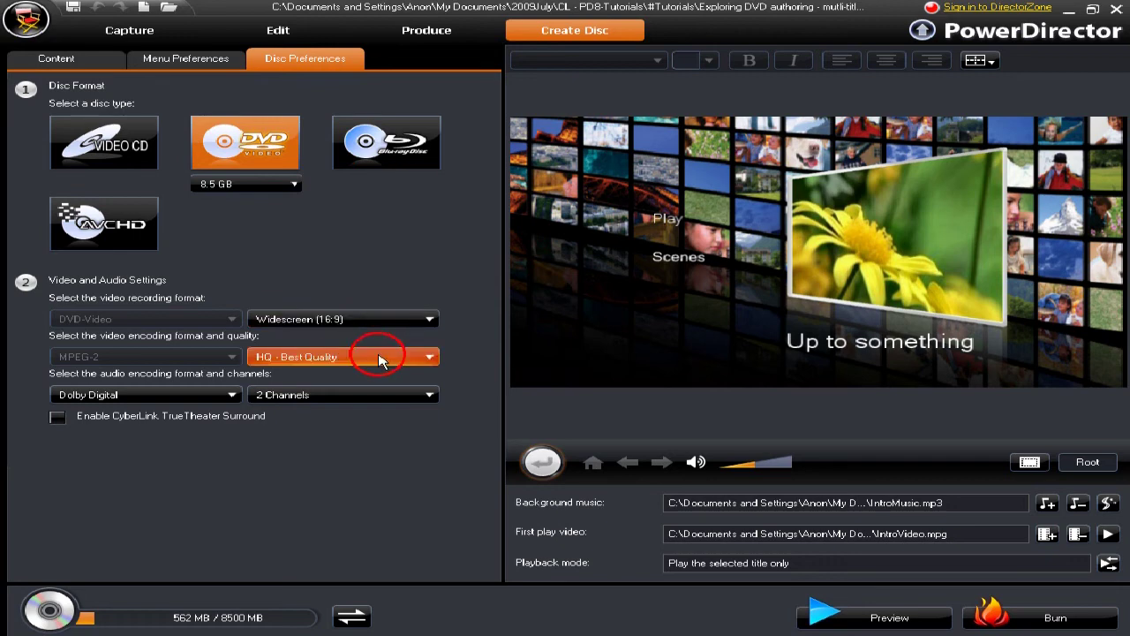
{"action": "left_click", "coordinate": [428, 358]}
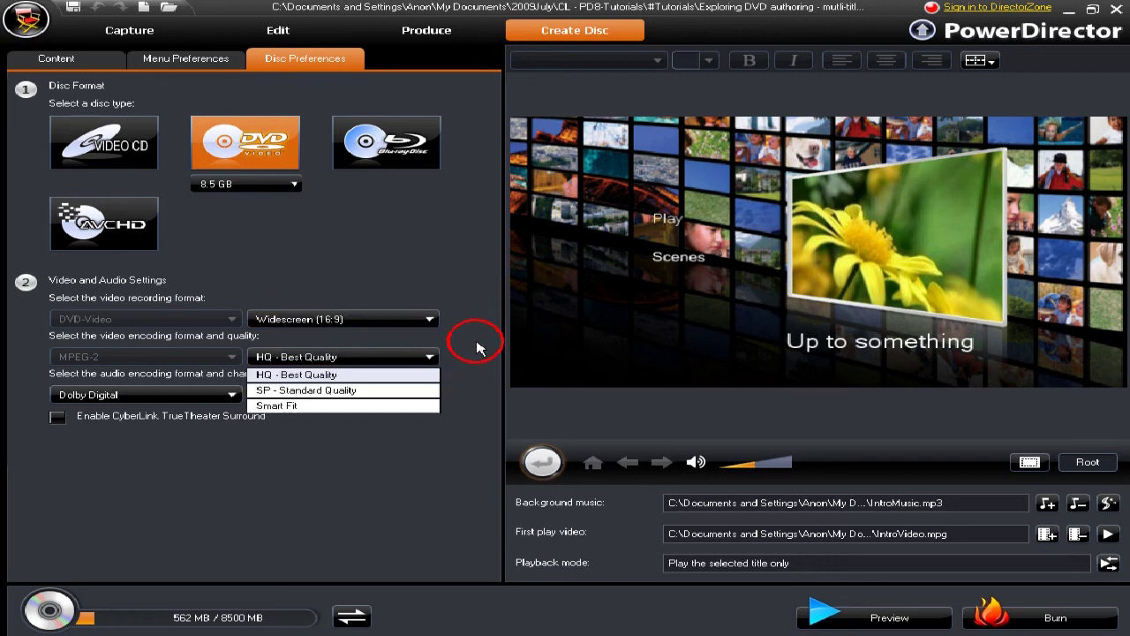
{"action": "left_click", "coordinate": [466, 315]}
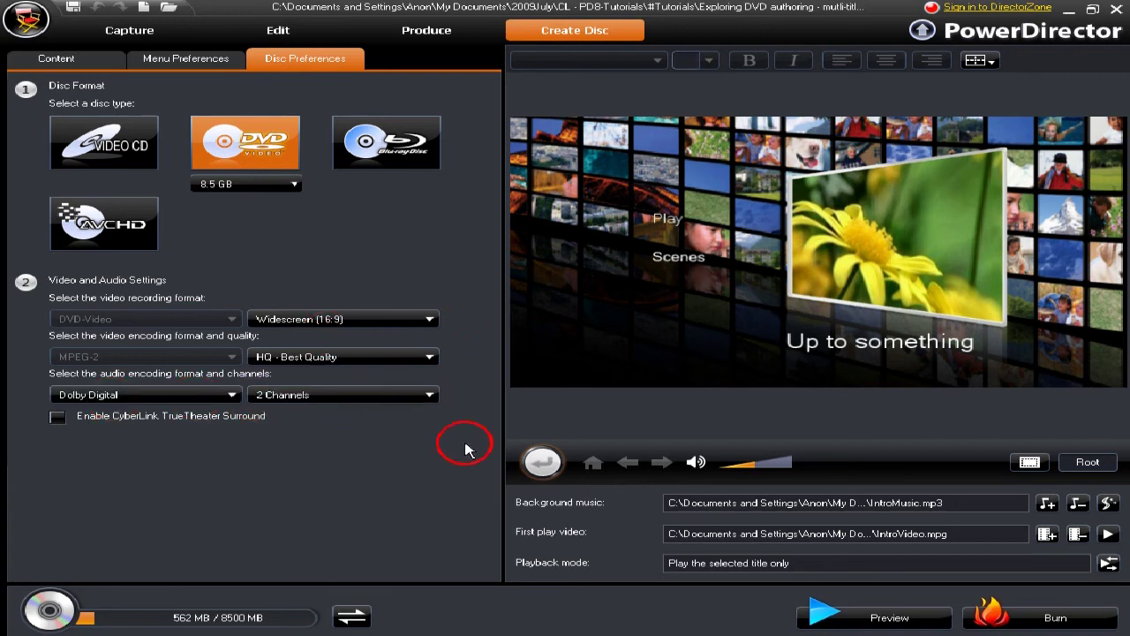
- Enable saving to F:\MyWorks\TestFolder and set the disc volume label to 'Test Project'
{"action": "left_click", "coordinate": [1056, 621]}
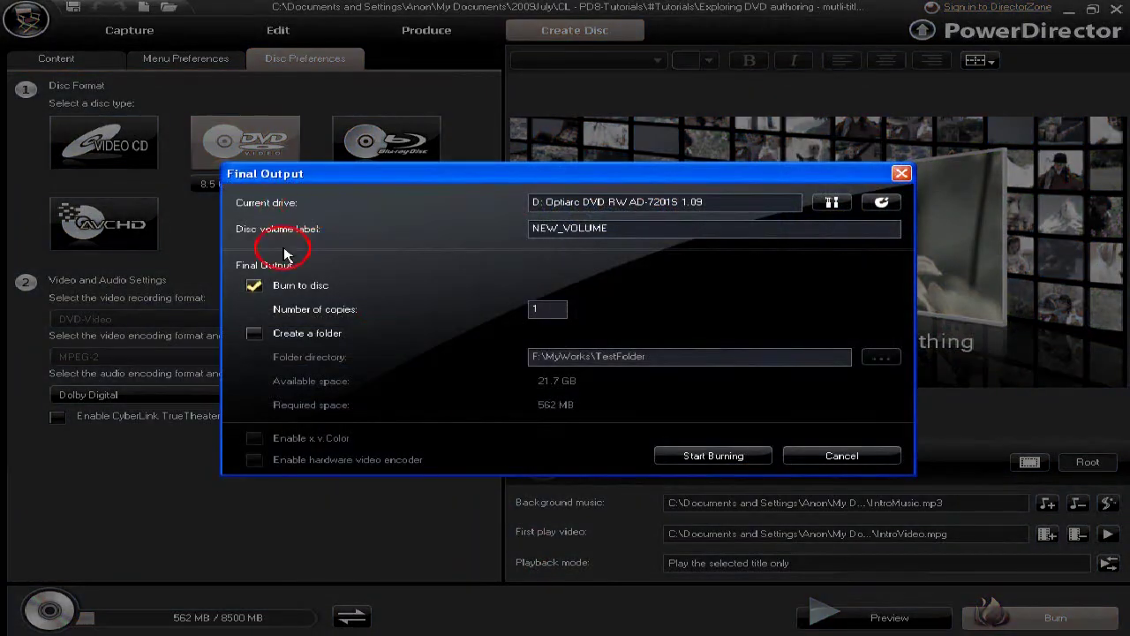
{"action": "left_click", "coordinate": [253, 334]}
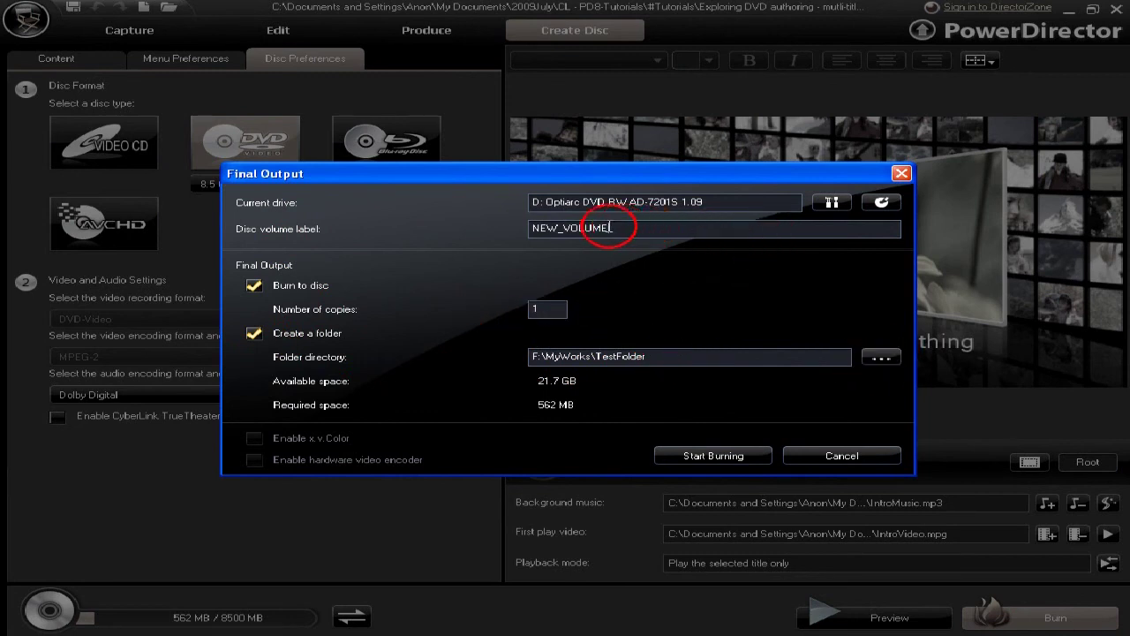
{"action": "left_click_drag", "start_coordinate": [607, 227], "coordinate": [495, 231]}
{"action": "type", "text": "Test Project"}
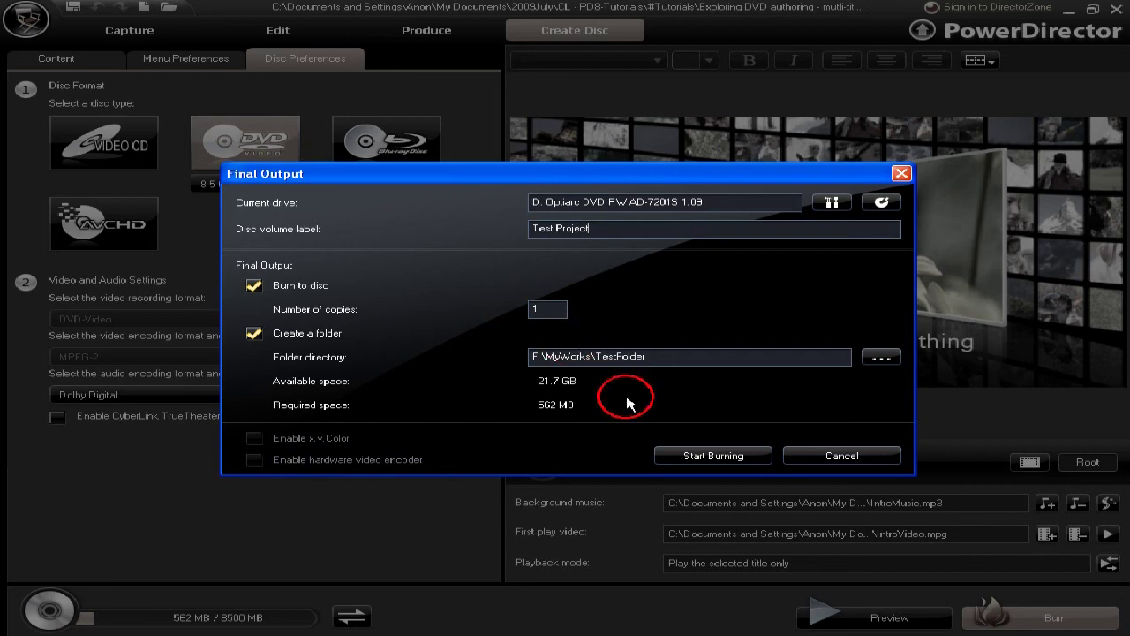
- Start authoring and burning the disc, leaving shutdown after burning unticked
{"action": "left_click", "coordinate": [744, 460]}
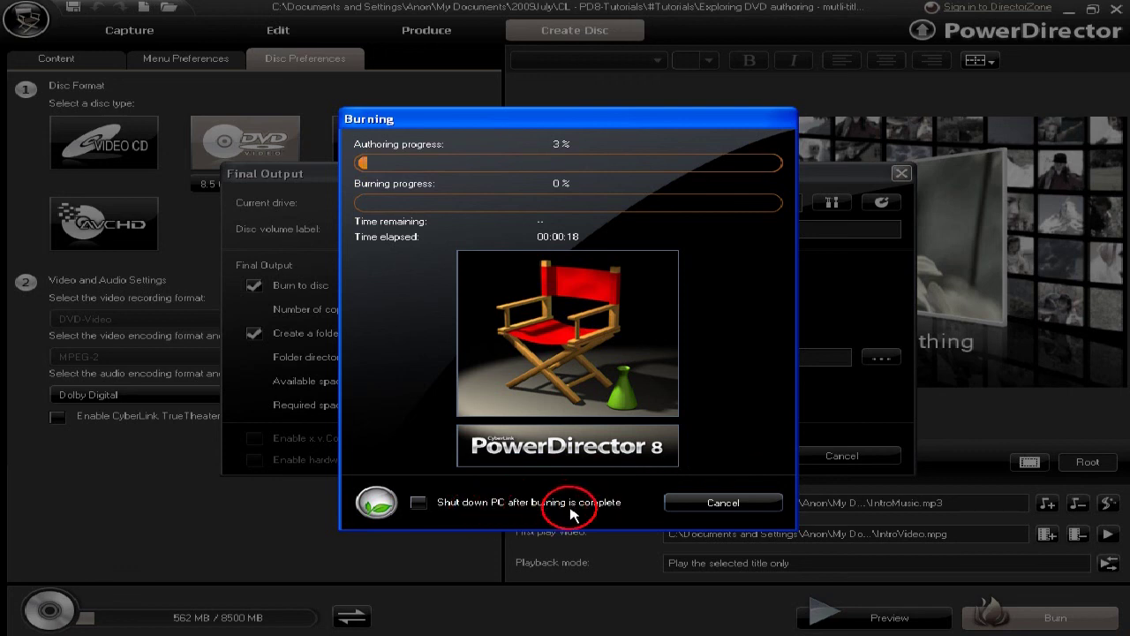
{"action": "left_click", "coordinate": [418, 502]}
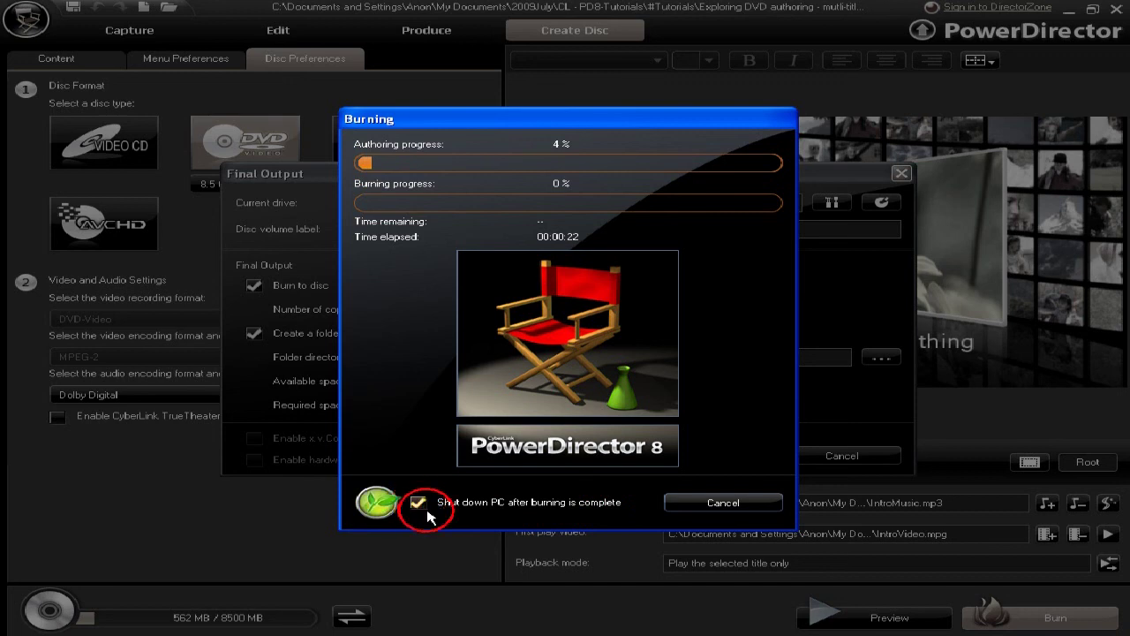
{"action": "left_click", "coordinate": [418, 502]}
{"action": "left_click", "coordinate": [726, 503]}
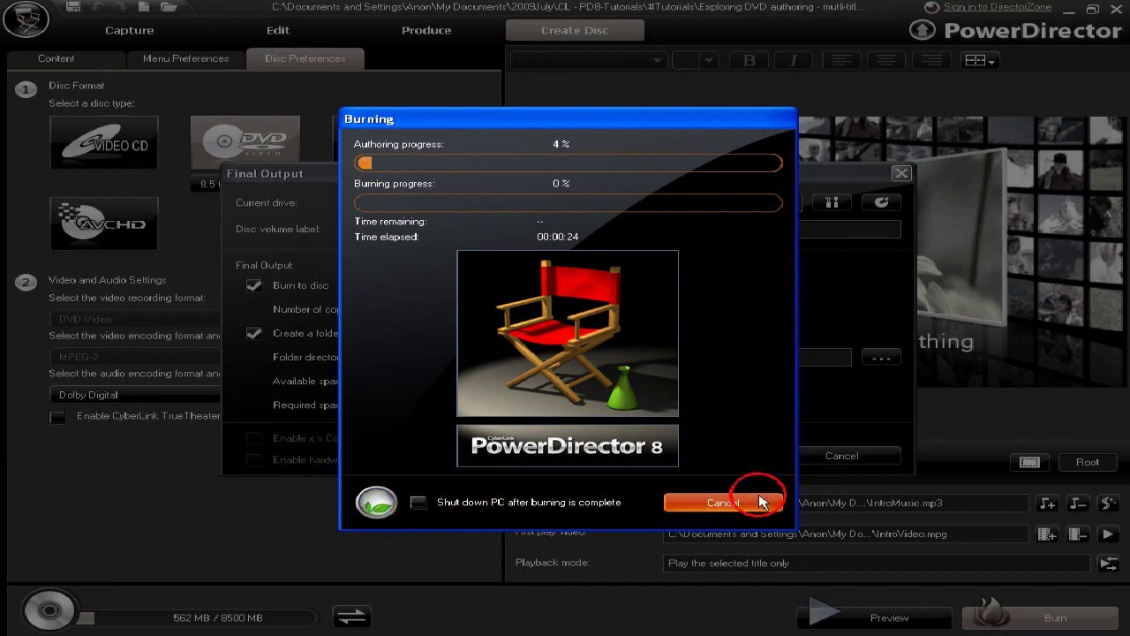